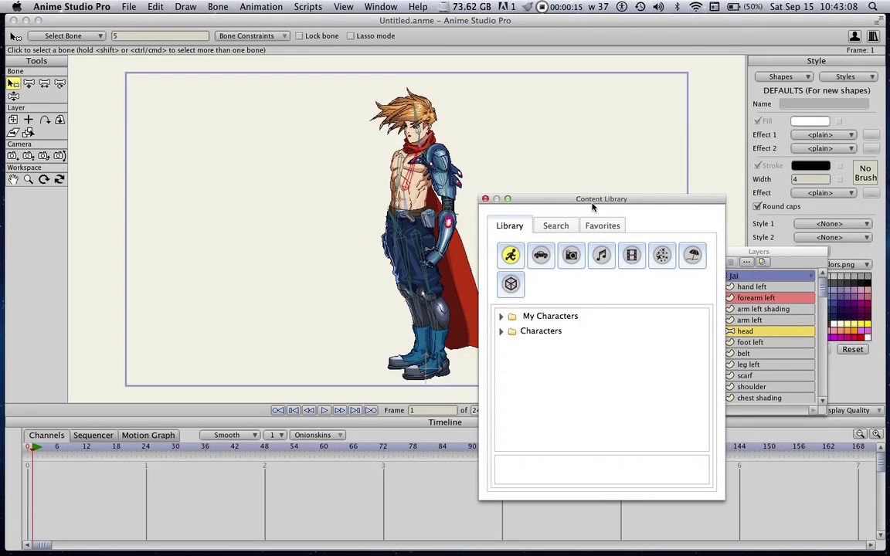
Move the Content Library window out of the way and create a new blank document.
left_click_drag(566, 200, 824, 542)
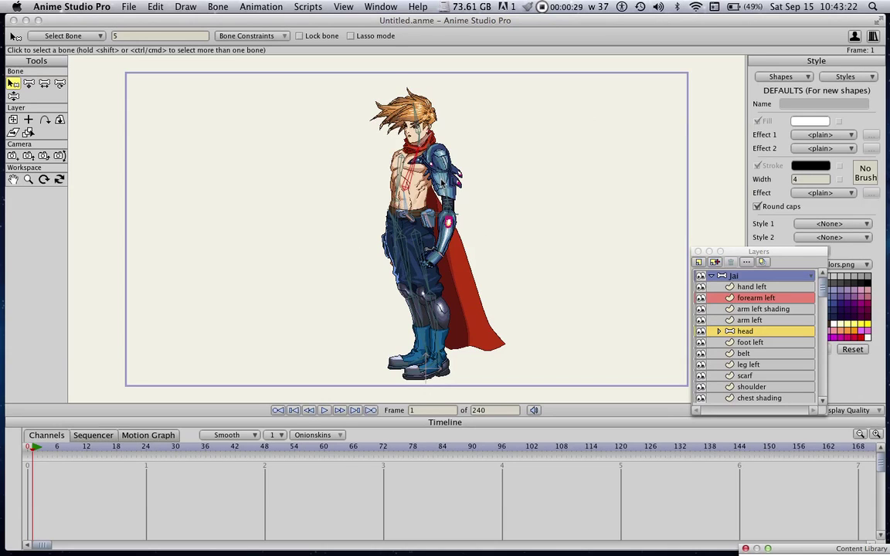
left_click(126, 7)
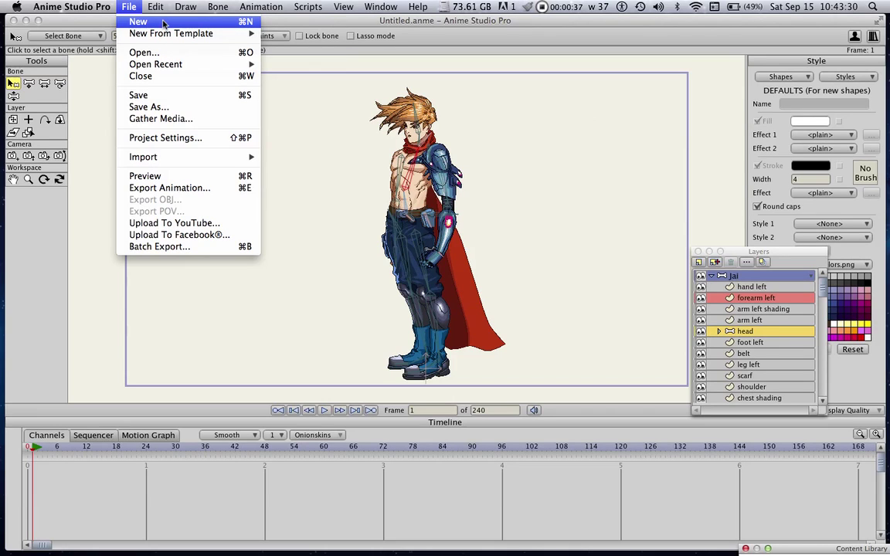
left_click(163, 23)
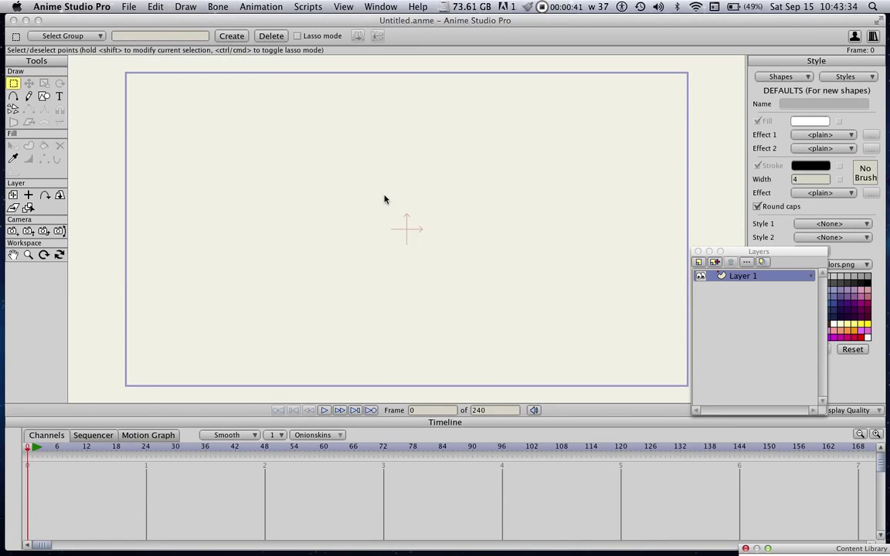
Set the startup file preference to Last Saved Document.
left_click(77, 7)
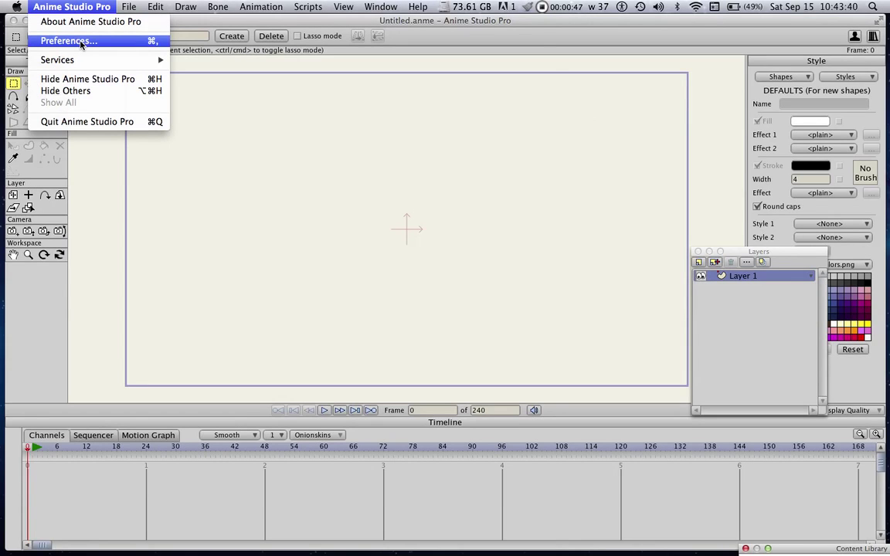
left_click(80, 42)
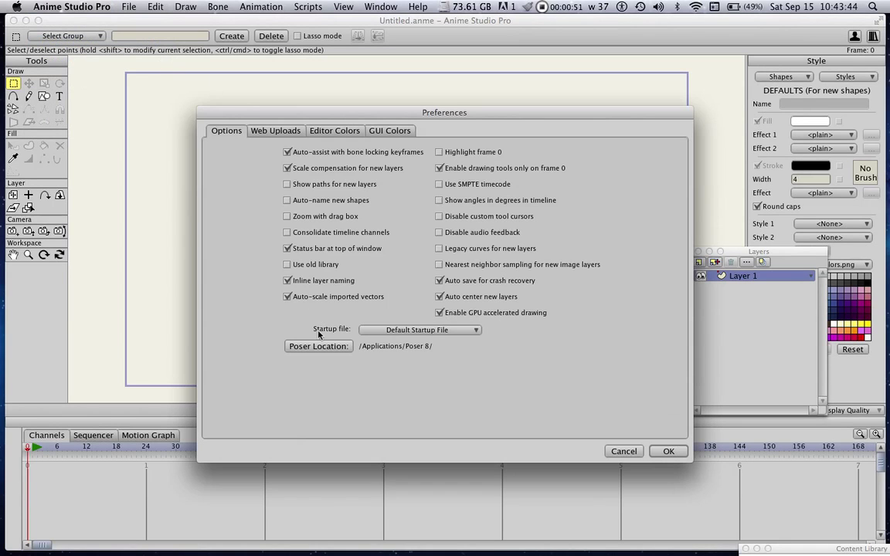
left_click(402, 332)
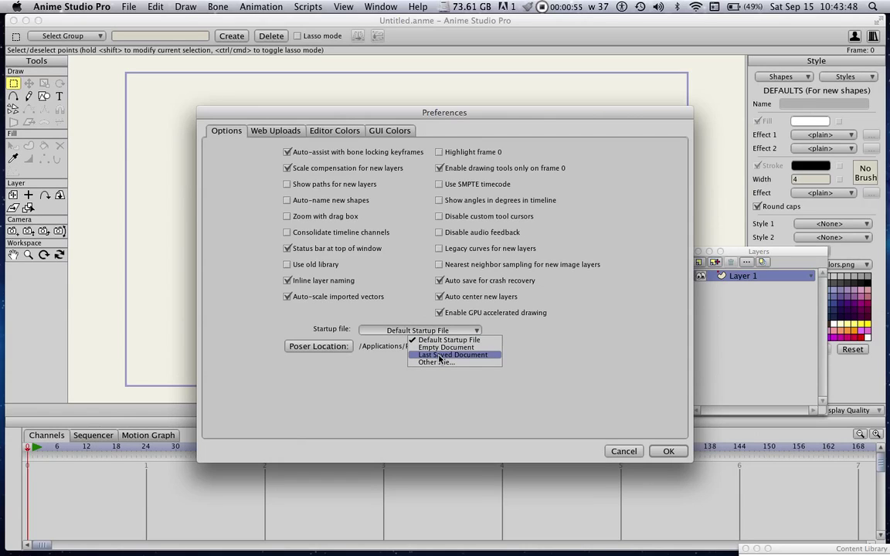
left_click(439, 355)
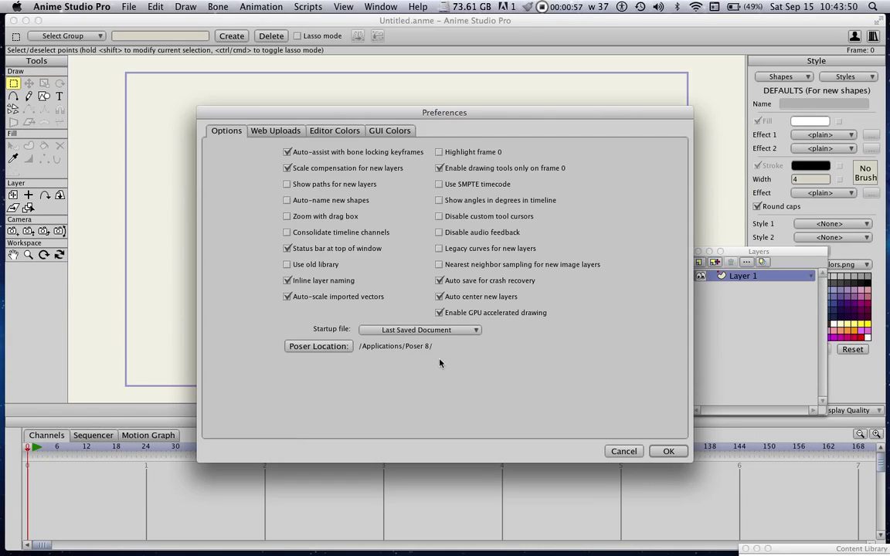
left_click(674, 456)
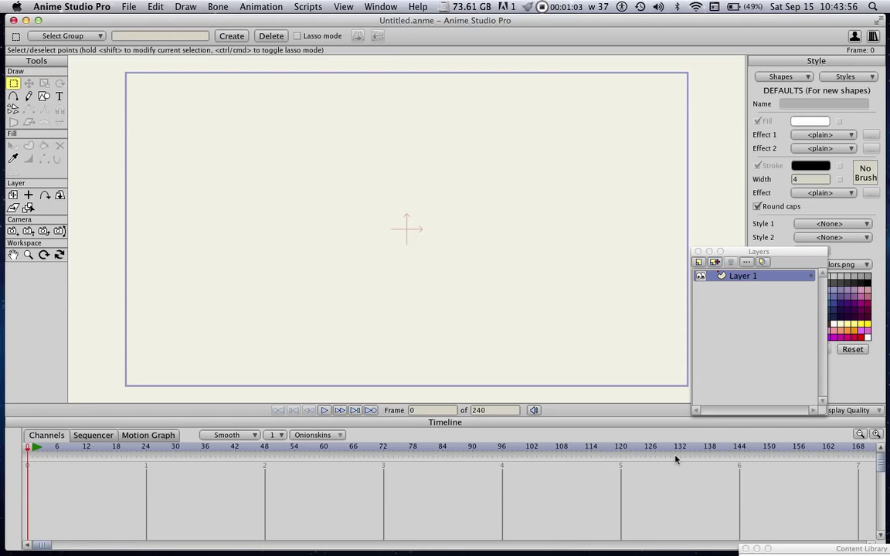
Move the Layers window off the canvas, and visit frame 24 before returning the timeline to frame 0.
left_click(800, 256)
left_click_drag(800, 258, 855, 255)
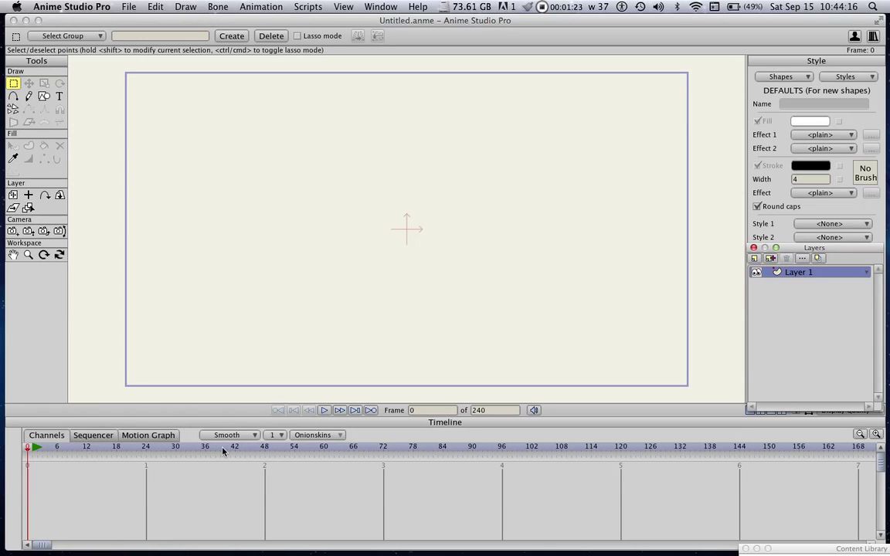
left_click(146, 451)
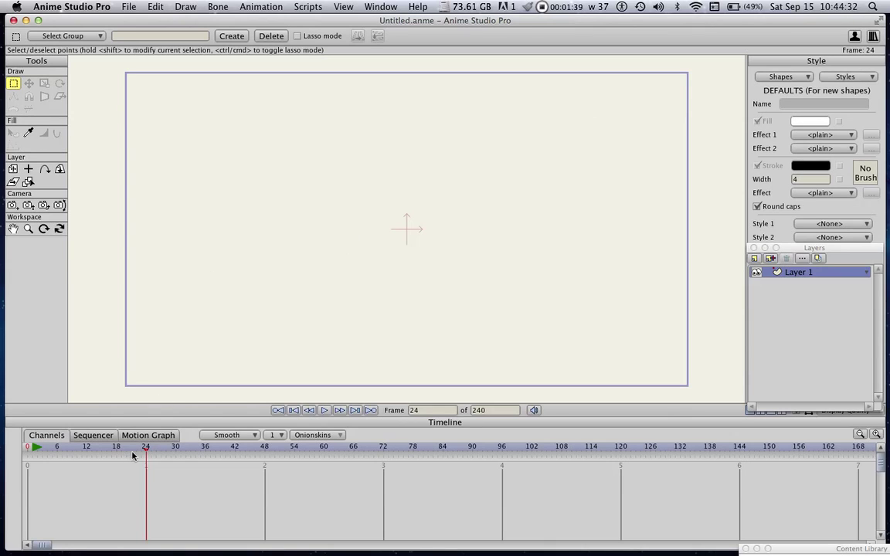
left_click(25, 448)
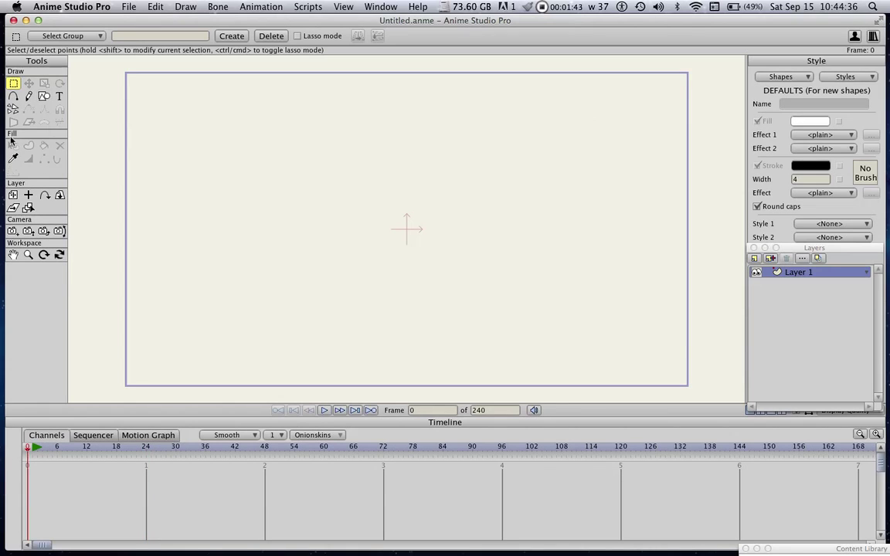
Enable Auto-fill and Auto-stroke for the Draw Shape tool.
left_click(44, 97)
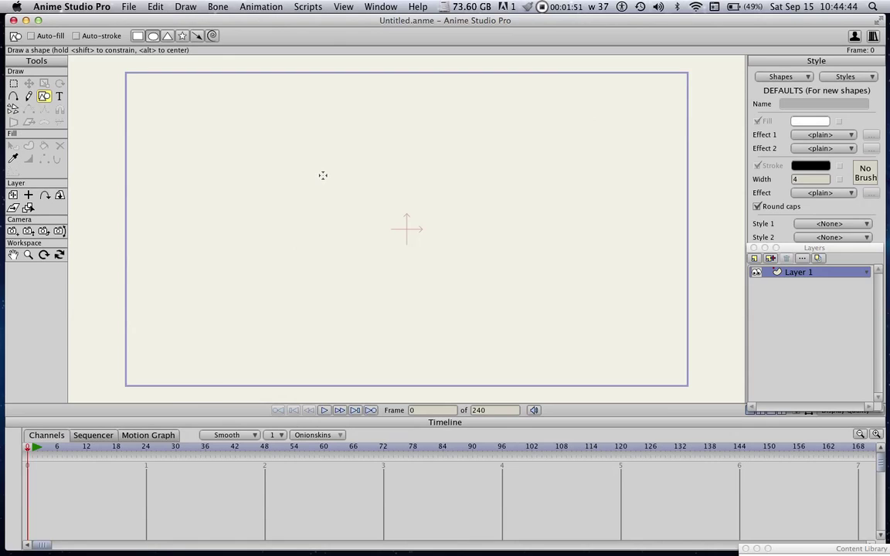
left_click(31, 36)
left_click(77, 36)
Set the default fill colour for new shapes to light cyan.
left_click(381, 7)
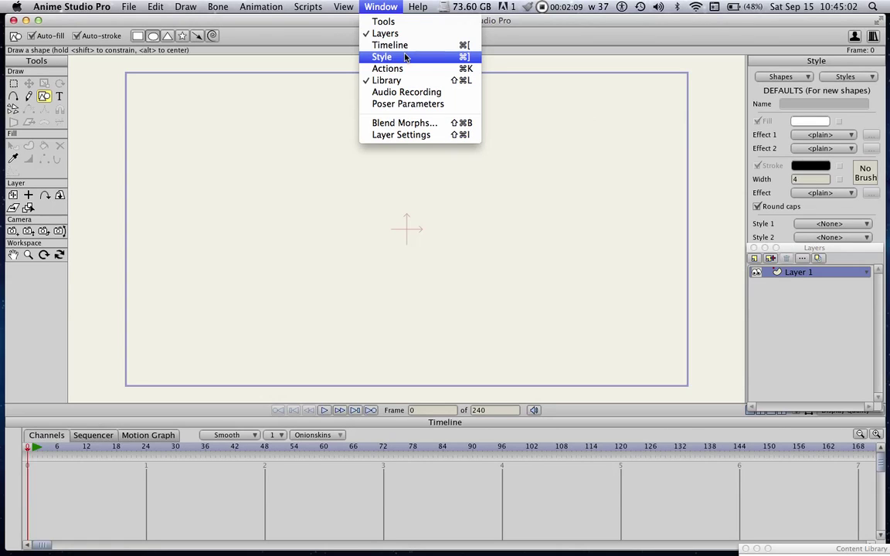
left_click(780, 68)
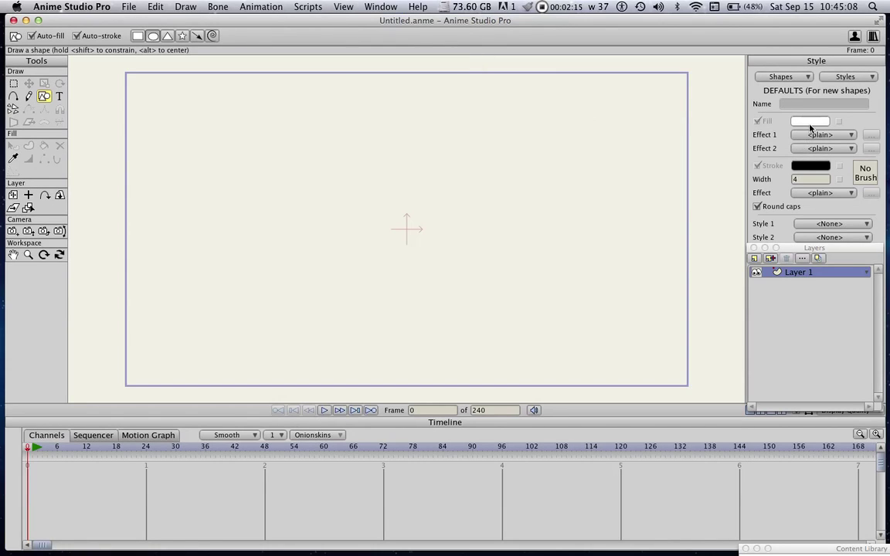
left_click(809, 122)
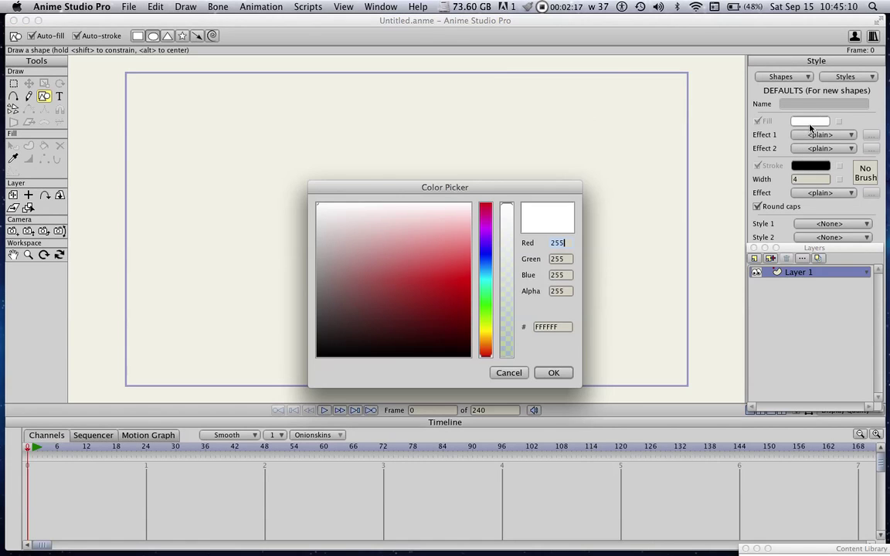
left_click(485, 279)
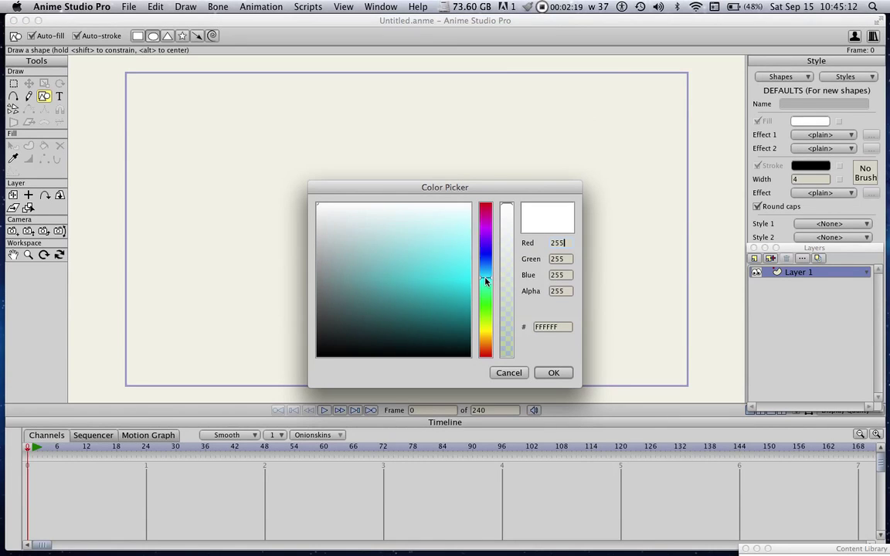
left_click(446, 265)
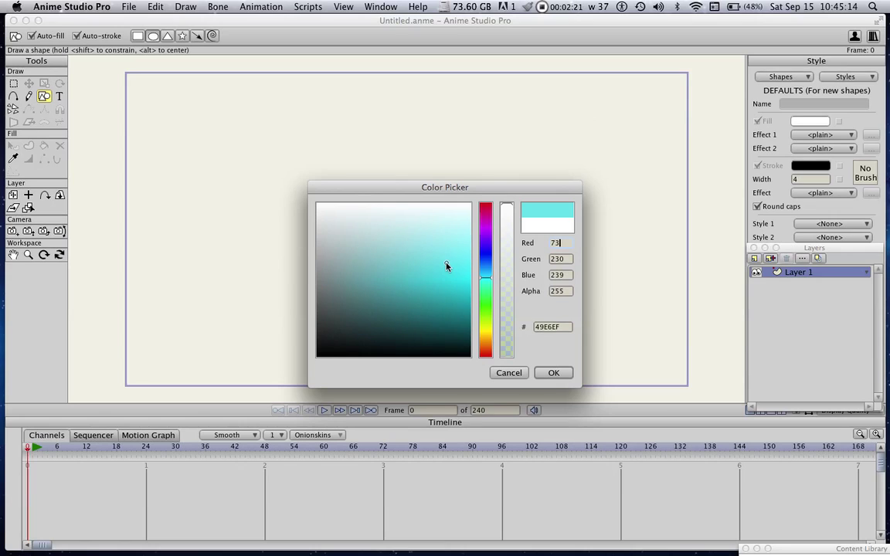
left_click(443, 239)
left_click(554, 374)
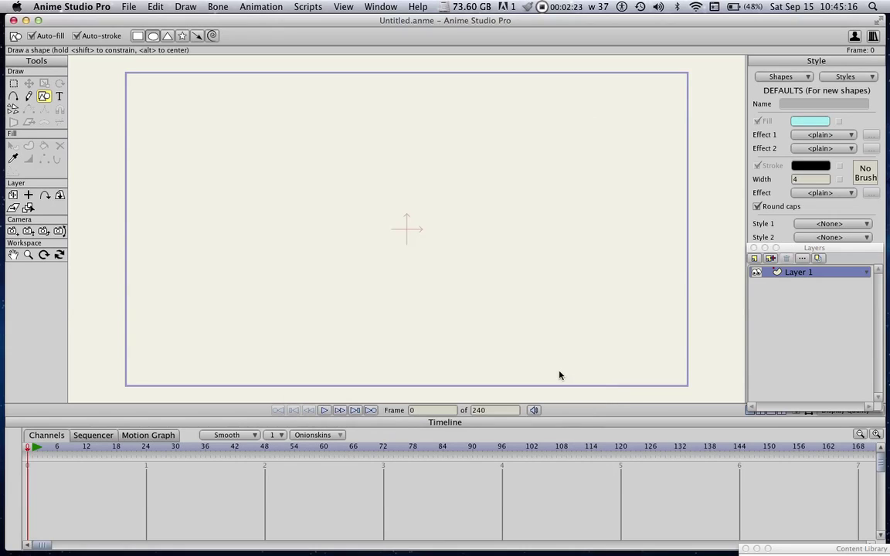
Draw a filled oval with a stroke width of 4 near the centre of the canvas.
double_click(808, 179)
key("Return")
left_click(434, 161)
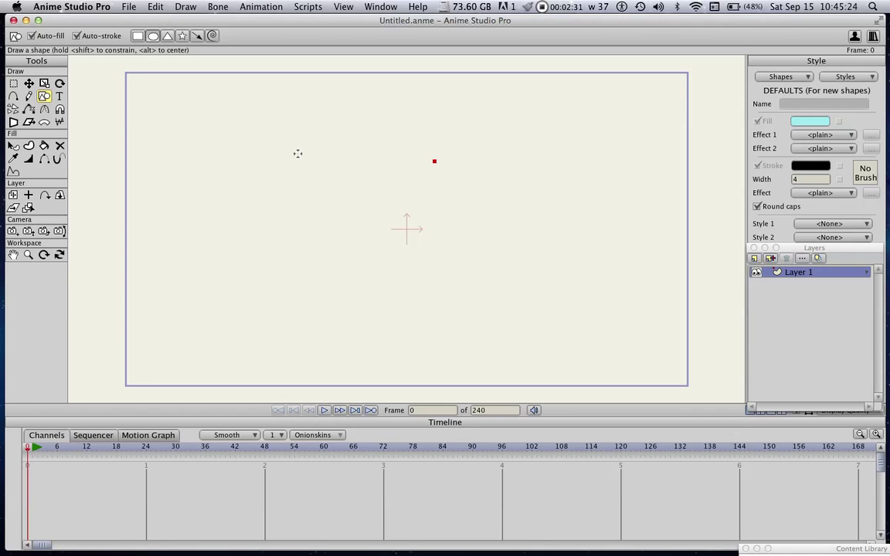
key("super+z")
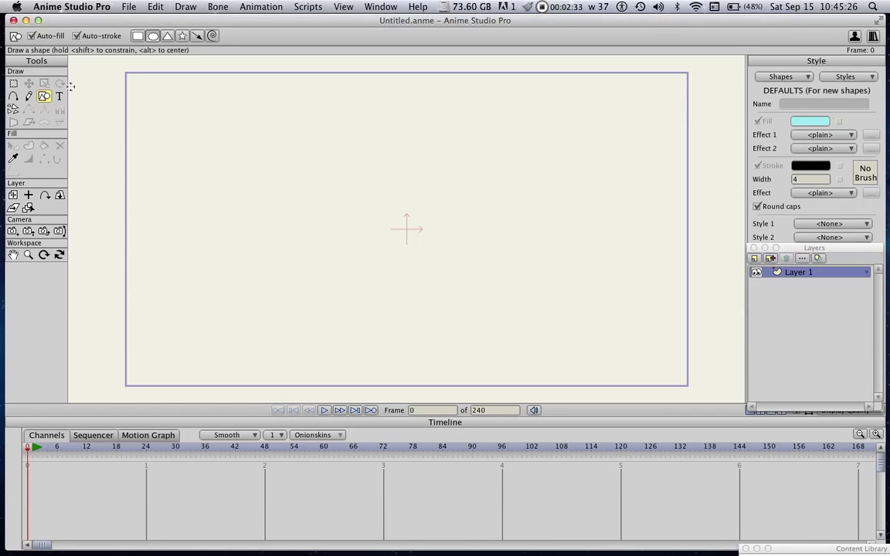
left_click_drag(316, 156, 465, 294)
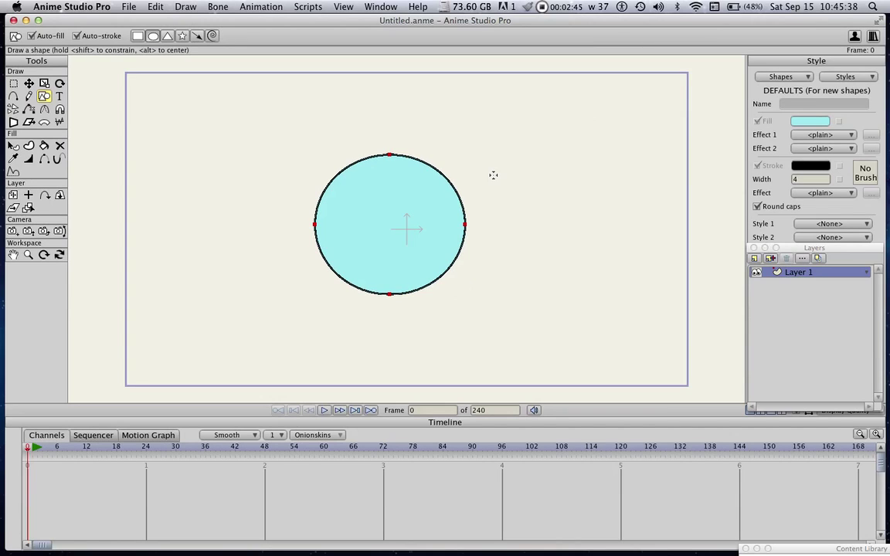
Render a preview of the current frame, inspect the oval and close the preview.
key("super+r")
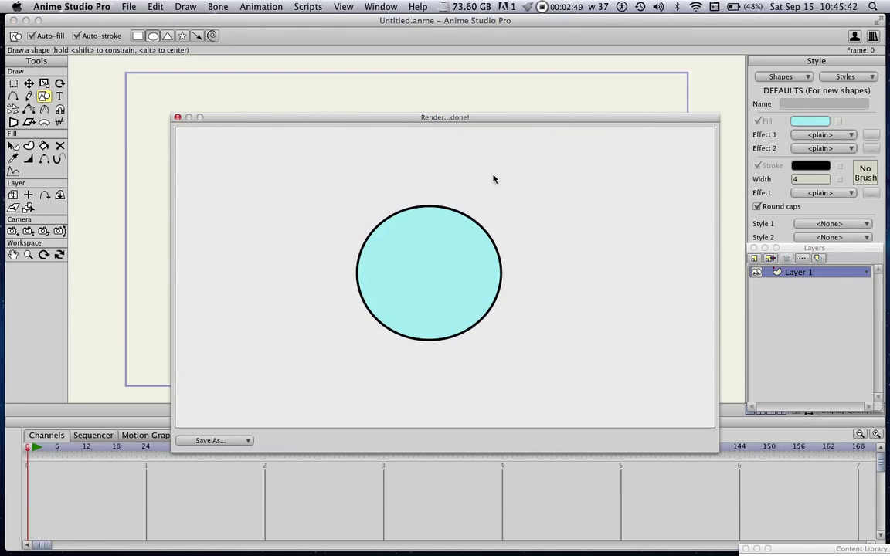
left_click_drag(334, 119, 291, 95)
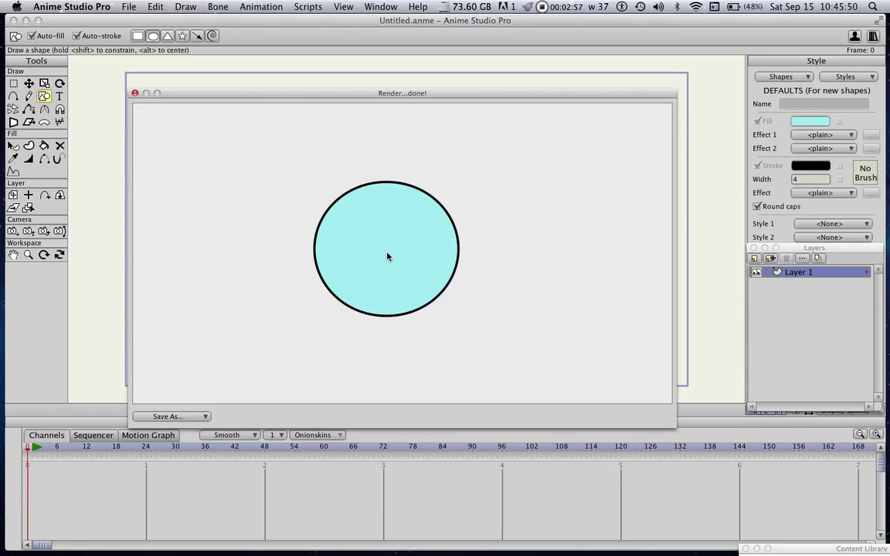
left_click(134, 93)
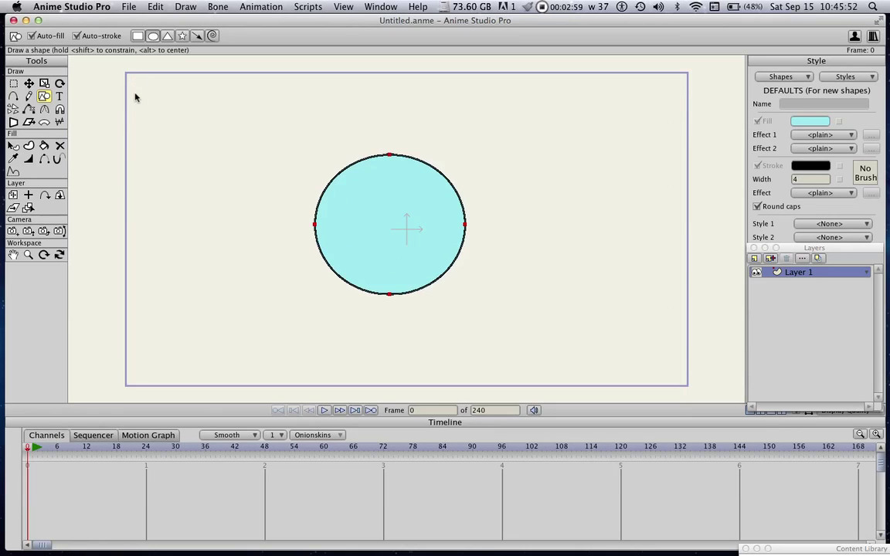
Select all points of the filled oval and delete it.
left_click(282, 132)
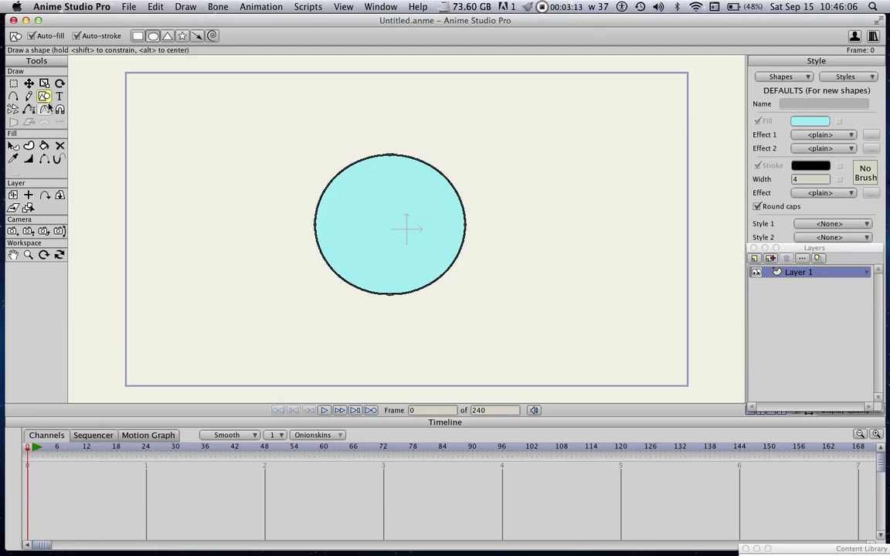
left_click(10, 83)
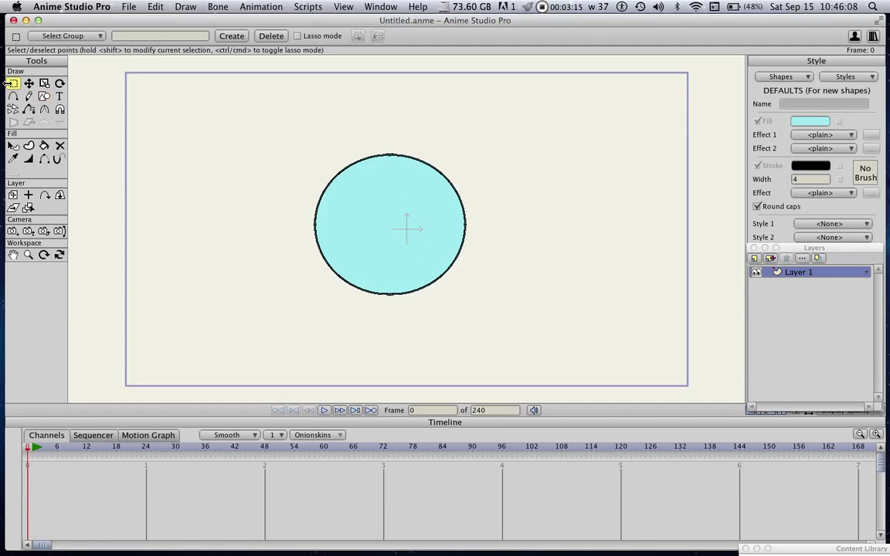
left_click_drag(289, 134, 518, 313)
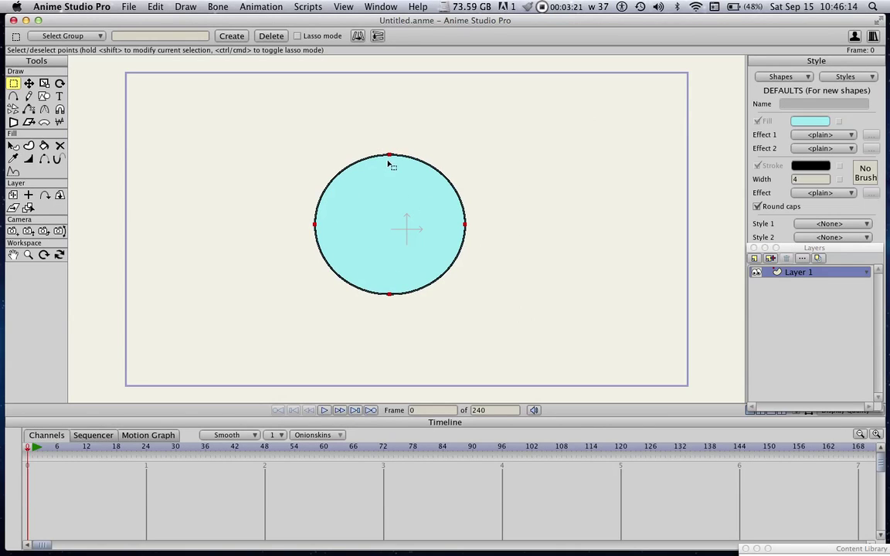
key("Delete")
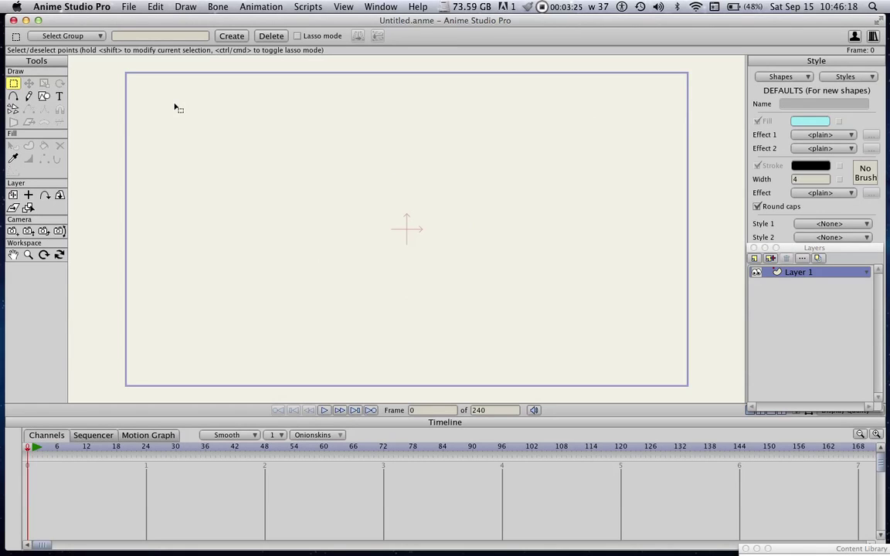
Turn off Auto-fill and Auto-stroke, and draw a large unfilled circle near the centre of the canvas as the head.
left_click(44, 96)
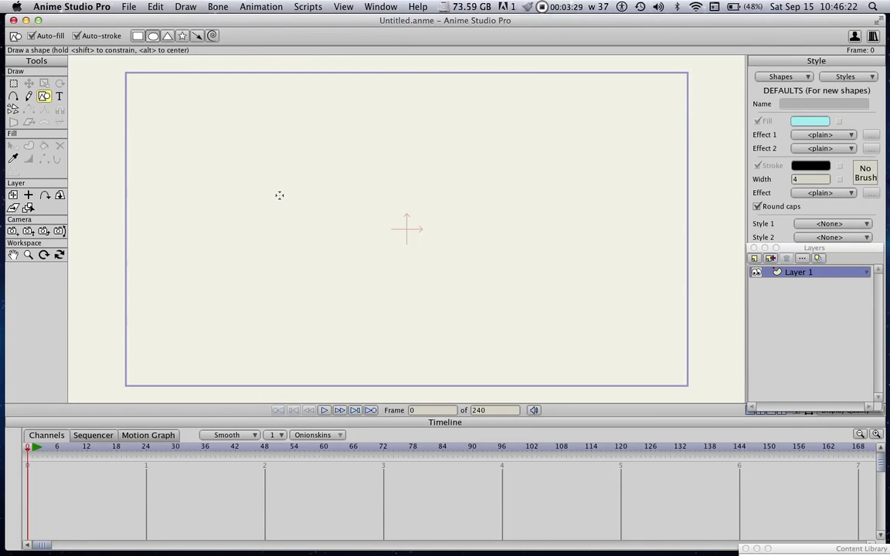
left_click(76, 36)
left_click(31, 36)
left_click_drag(305, 147, 449, 290)
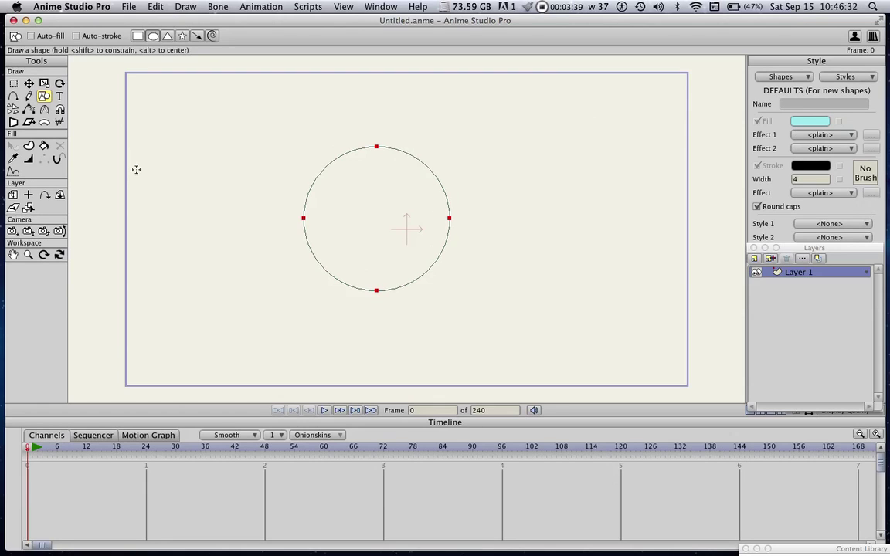
Draw a small oval outline as an eye in the upper-left part of the large circle.
left_click_drag(334, 184, 368, 222)
left_click_drag(385, 186, 423, 225)
key("super+z")
left_click(358, 203)
key("super+z")
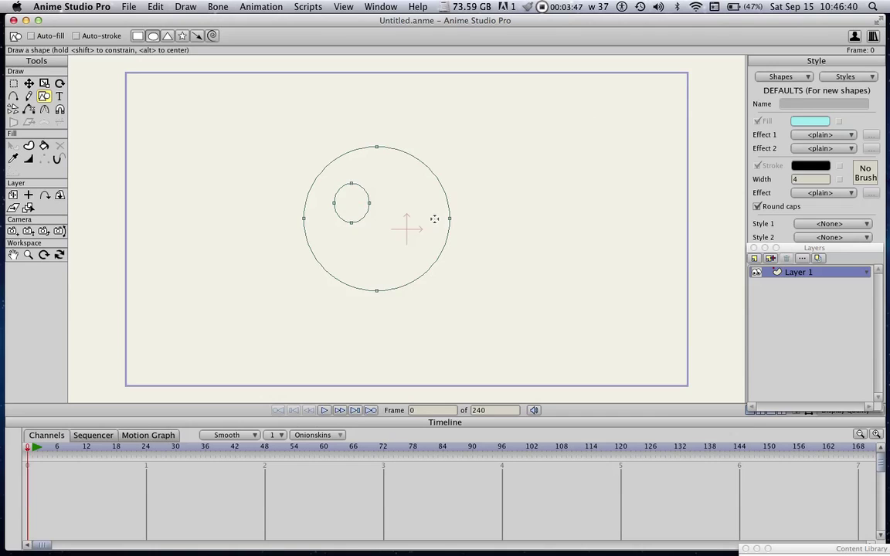
Duplicate the small eye oval and place the copy beside it as the right eye, at about X 0.016, Y 0.18.
left_click(28, 84)
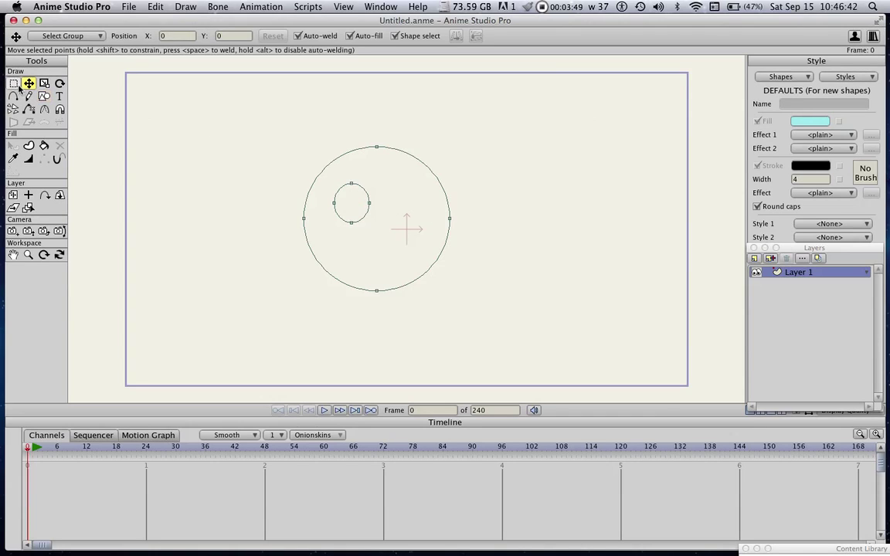
left_click(15, 84)
mouse_move(325, 176)
left_mouse_down()
mouse_move(343, 215)
mouse_move(375, 245)
left_mouse_up()
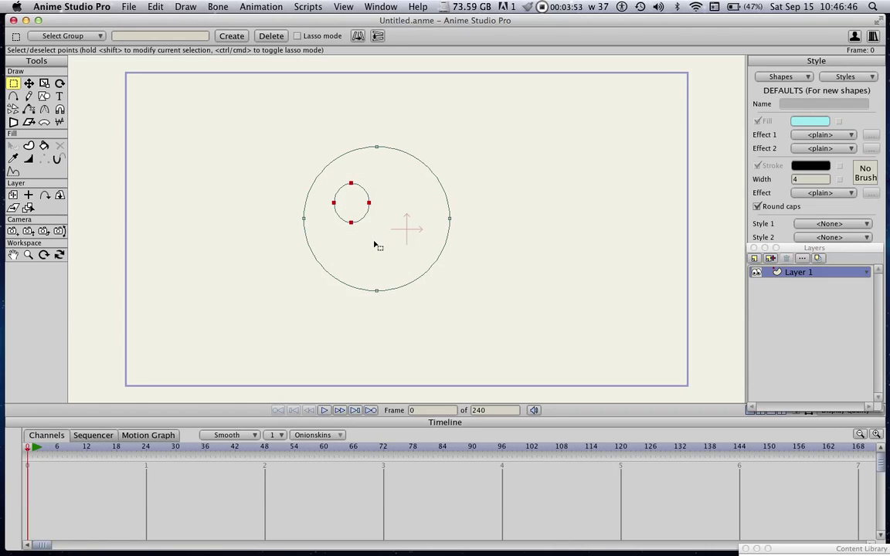
key("t")
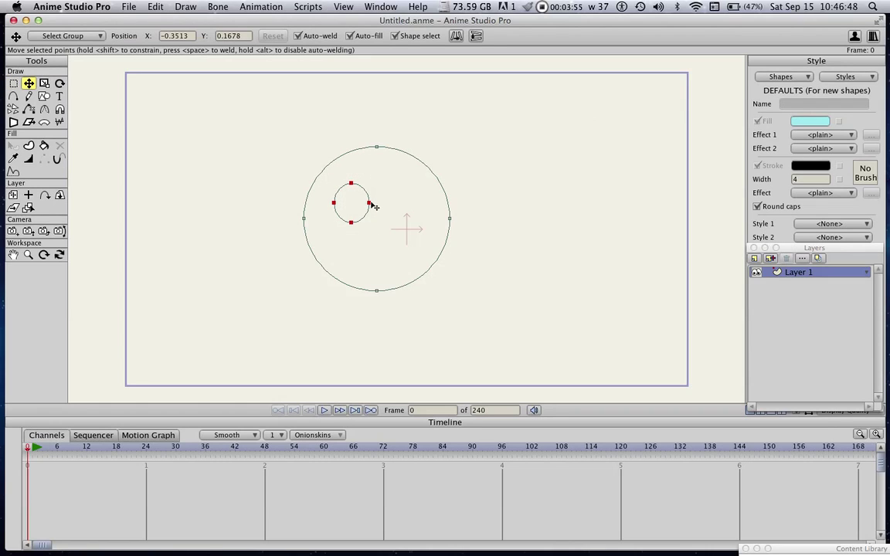
left_click_drag(318, 184, 414, 204)
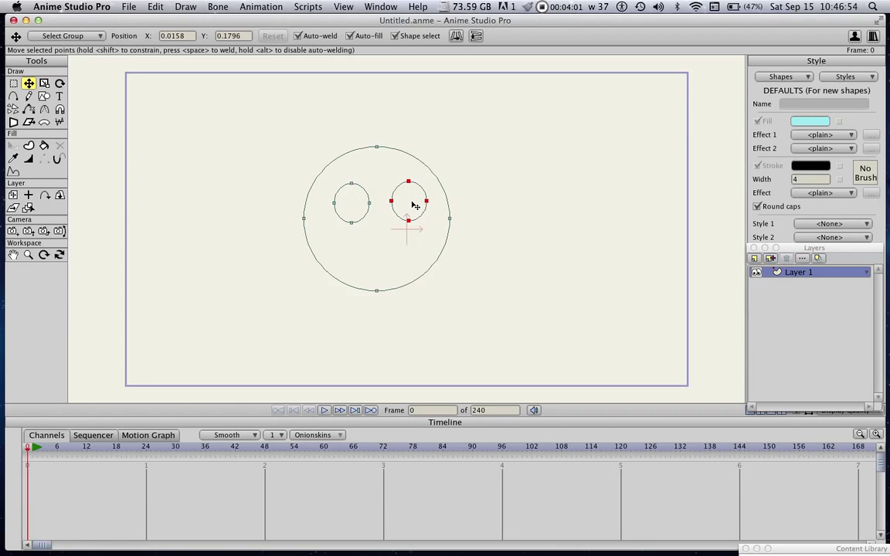
Nudge the right eye oval down to Y 0.1757 so it lines up with the left eye.
left_click_drag(415, 204, 410, 206)
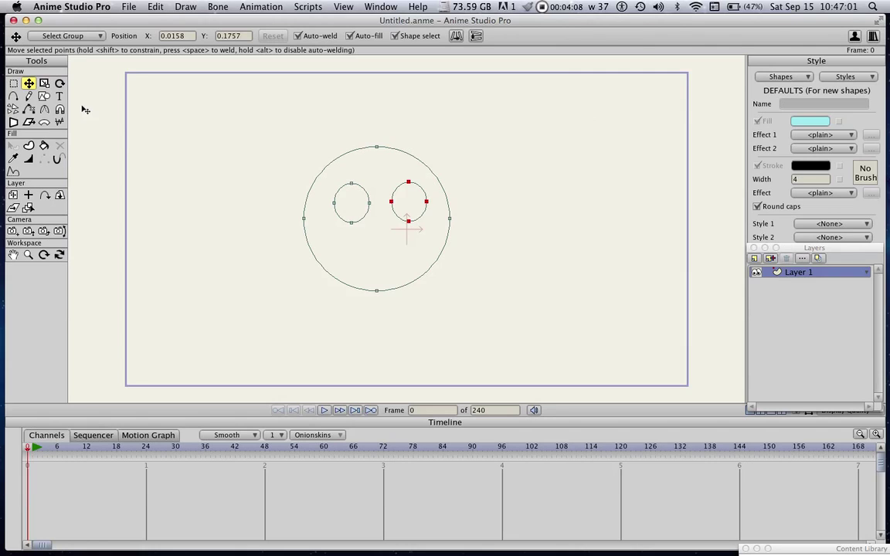
Create one filled and stroked shape from the head outline together with both eye outlines, leaving the eyes as holes.
left_click(31, 146)
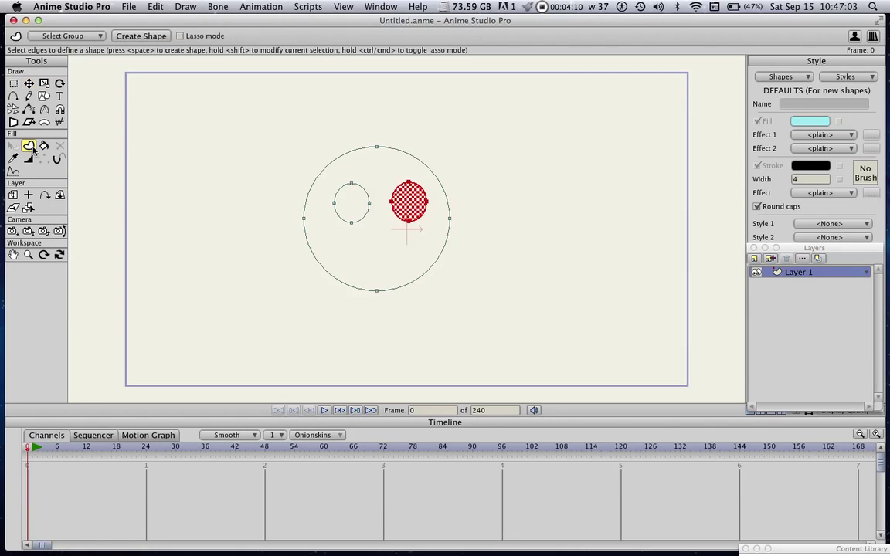
left_click(378, 182)
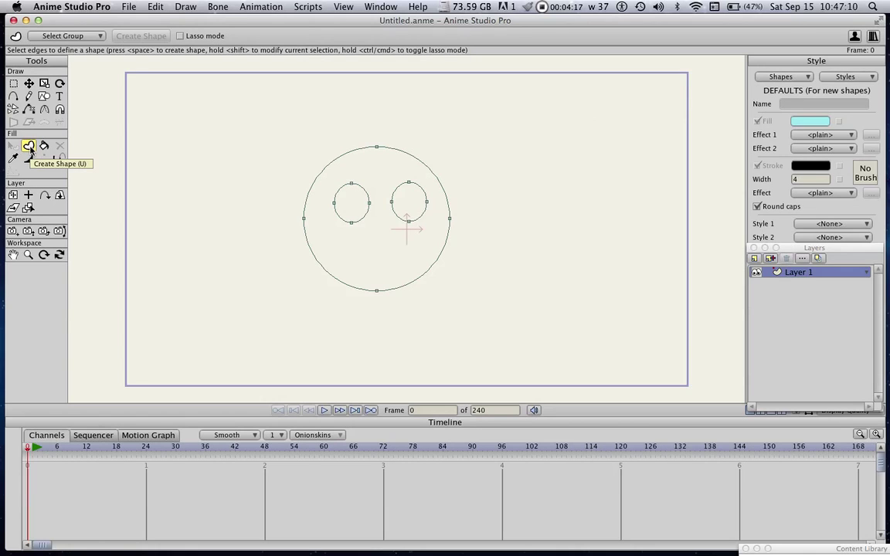
left_click(374, 176)
left_click(370, 170)
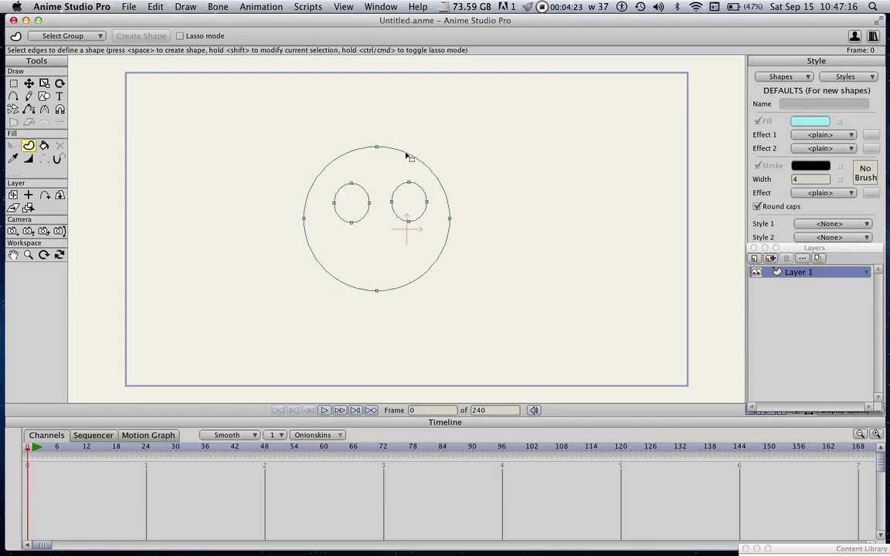
left_click(405, 154)
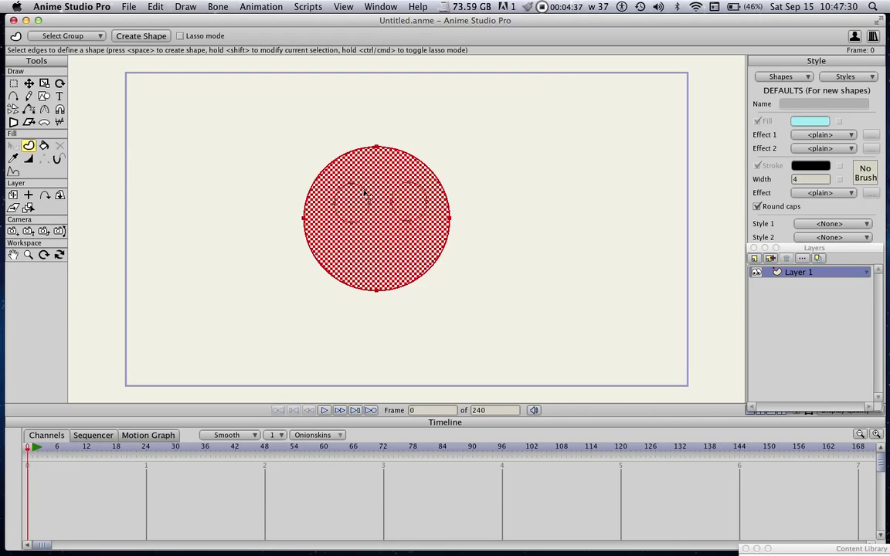
left_click(365, 193, "shift")
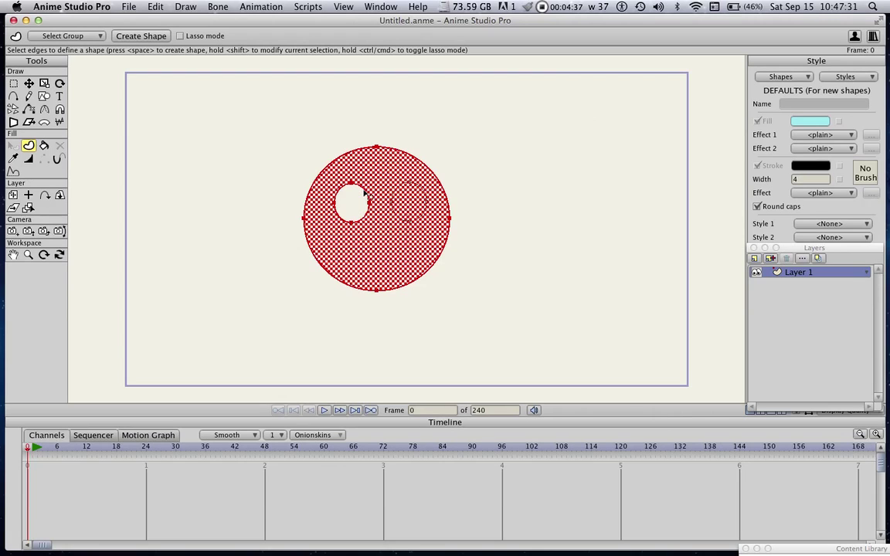
left_click(417, 187, "shift")
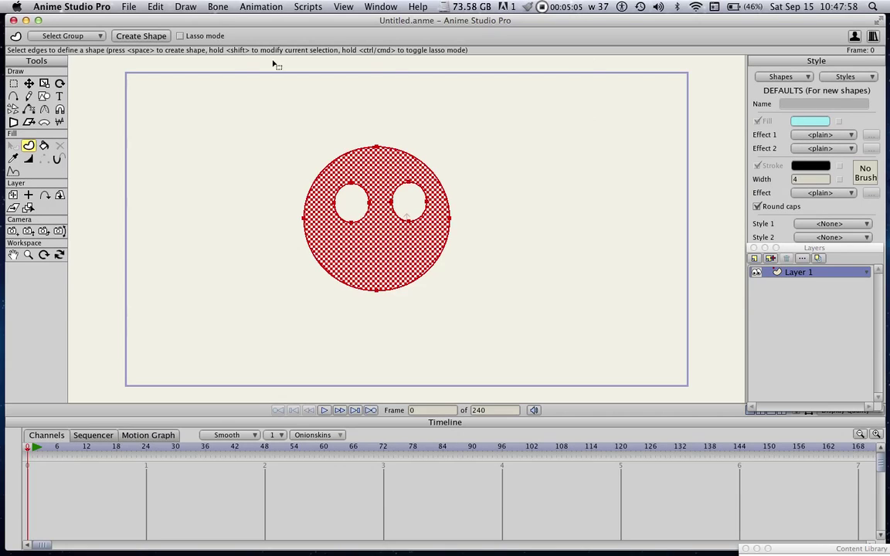
left_click(154, 39)
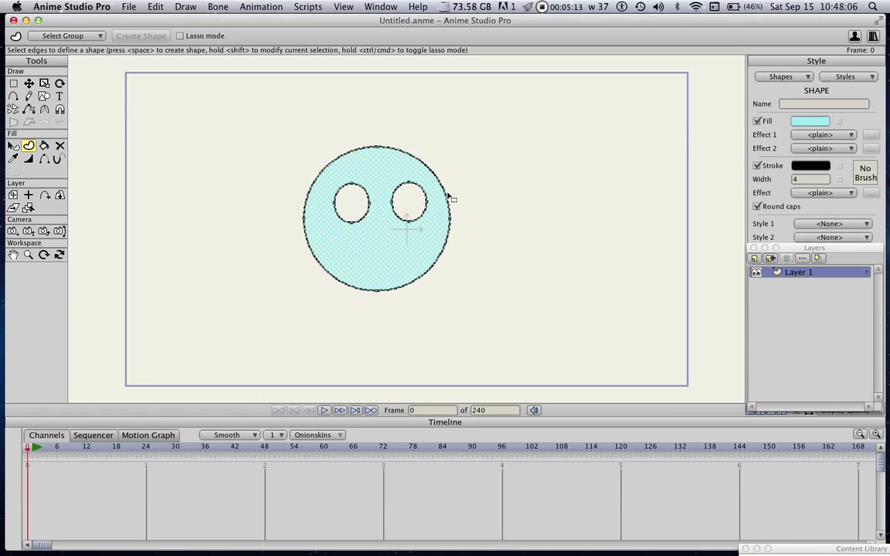
left_click(488, 166)
Render a preview of the face to check the eye holes, and close it.
key("super+r")
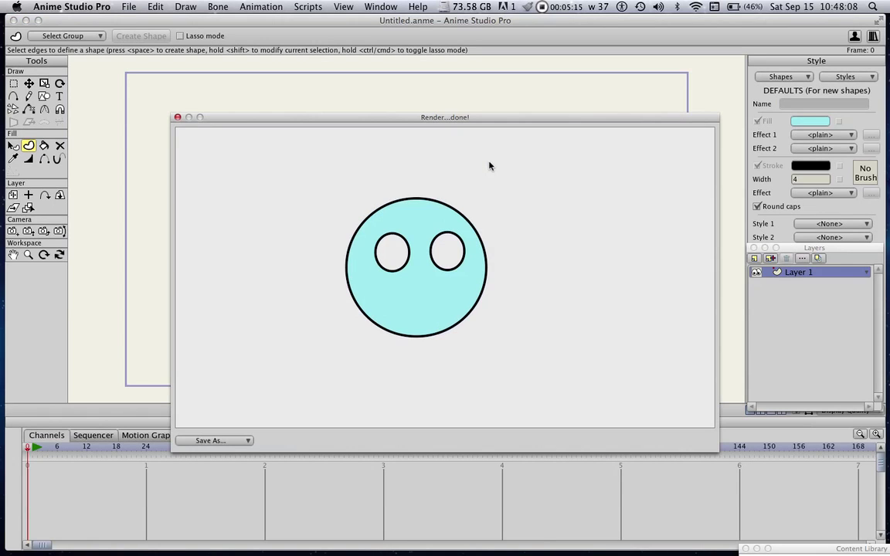
left_click(425, 214)
left_click(176, 117)
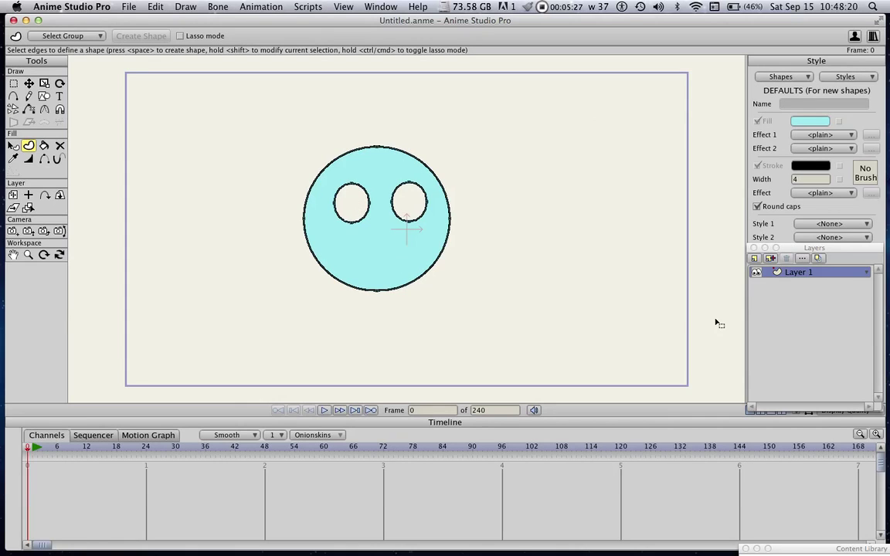
Add a new vector layer above Layer 1.
left_click(811, 270)
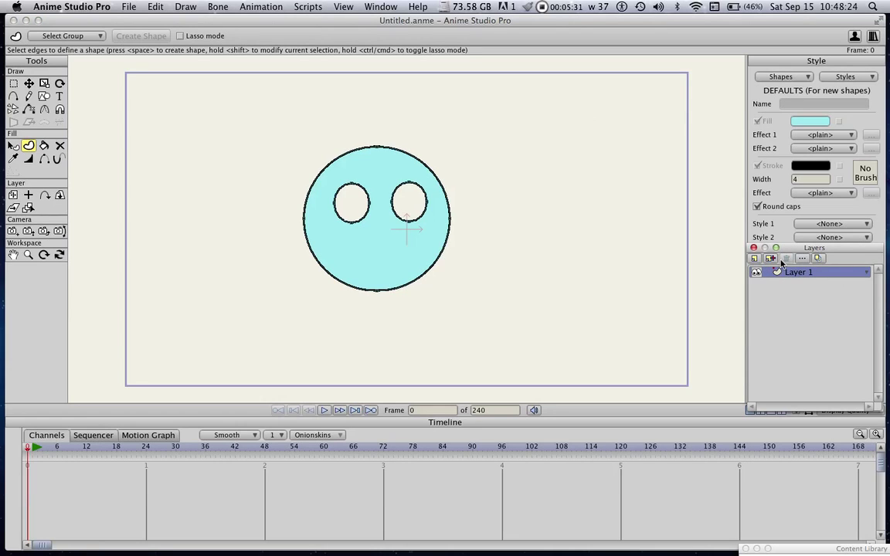
left_click(754, 260)
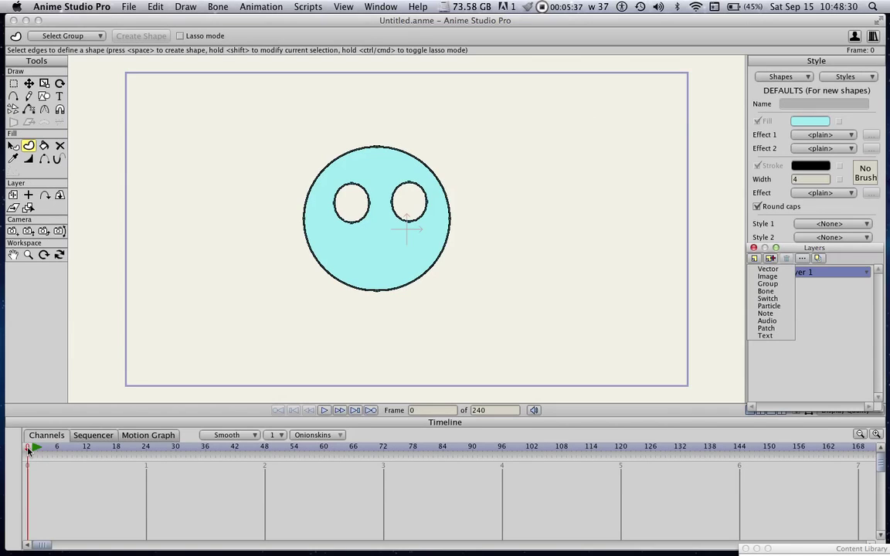
left_click(782, 269)
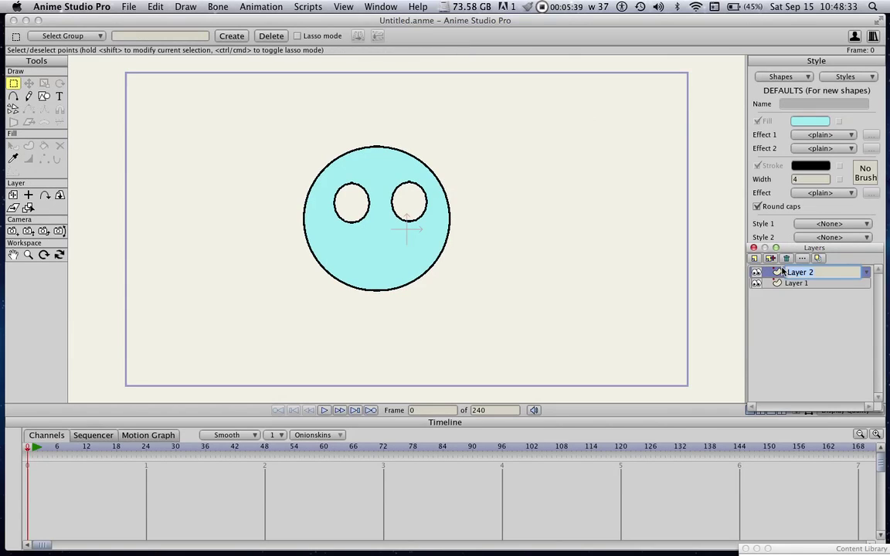
Draw an oval with Auto-fill and Auto-stroke across both eyes on Layer 2, and move that layer below Layer 1.
left_click(44, 96)
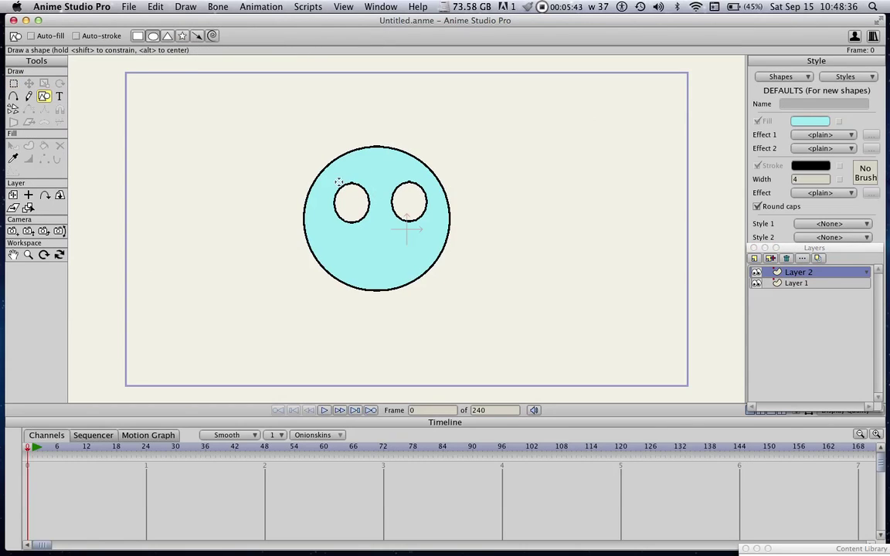
left_click(801, 122)
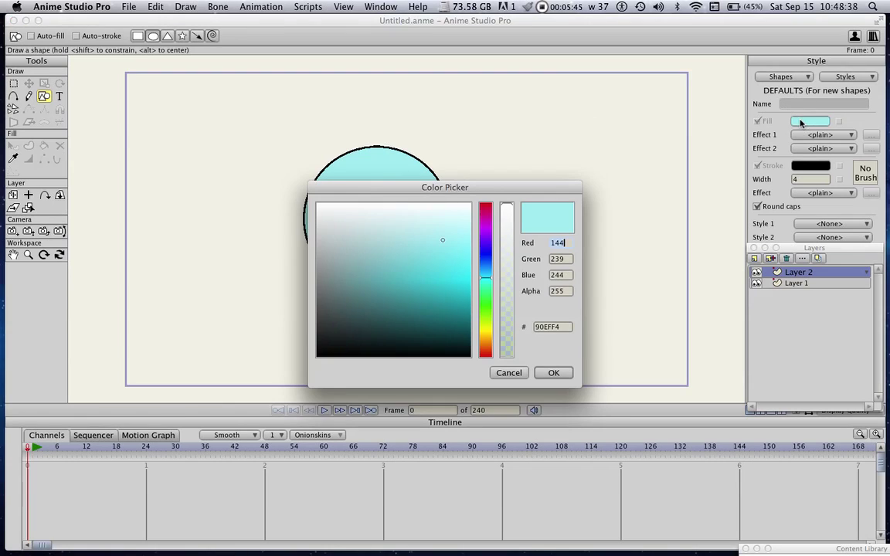
left_click(554, 374)
left_click(30, 36)
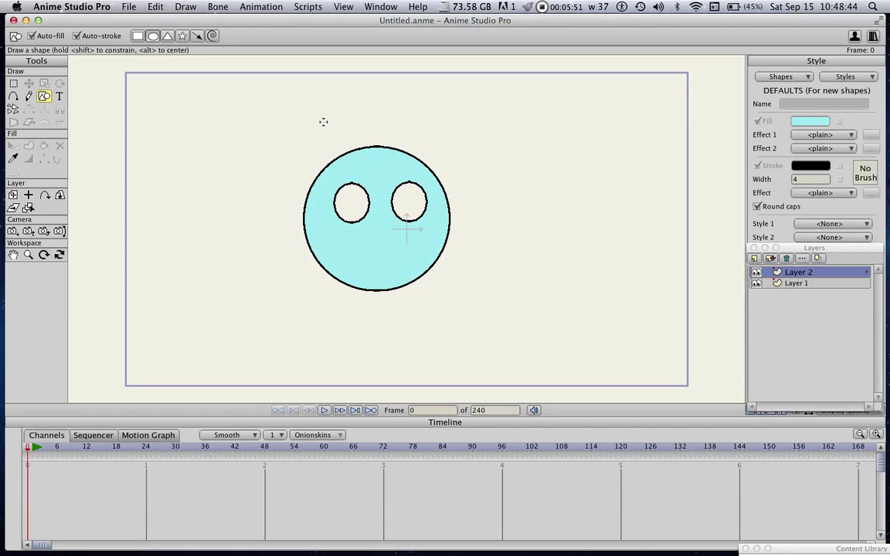
left_click_drag(328, 172, 434, 231)
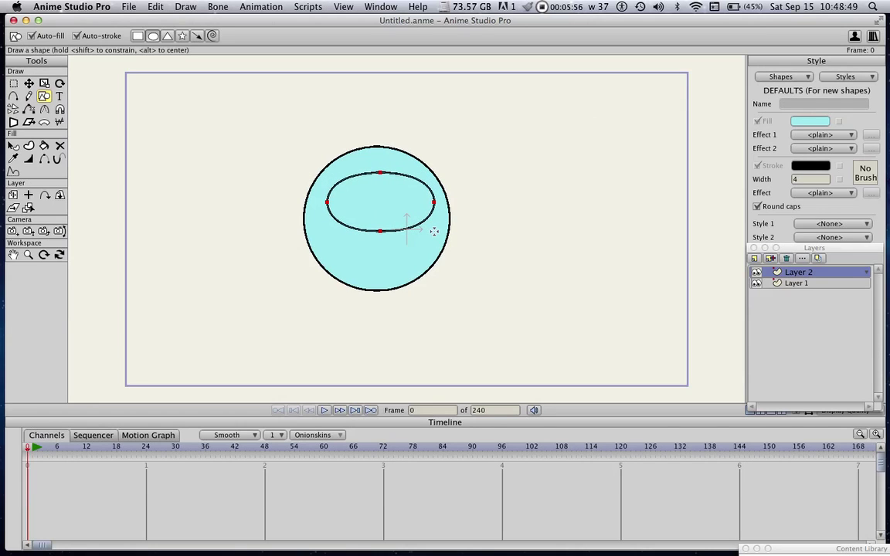
left_click(831, 273)
left_click_drag(831, 274, 832, 289)
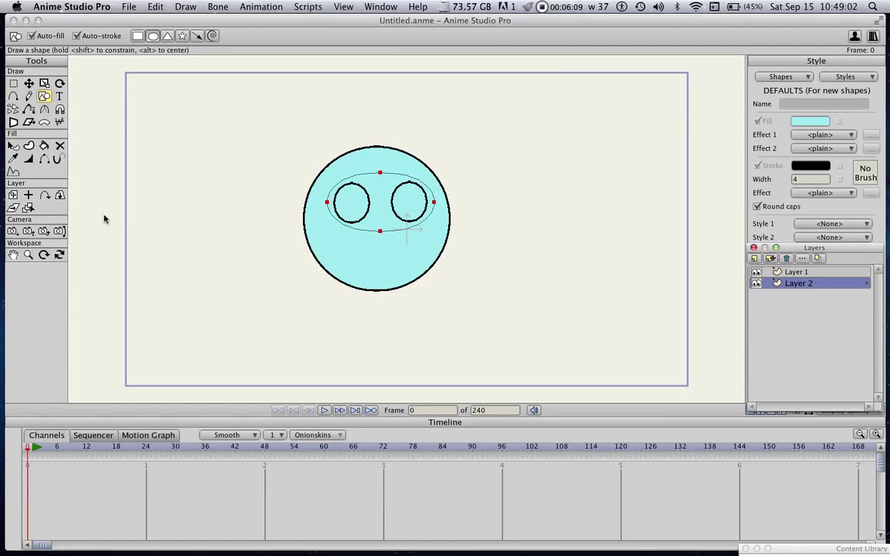
Set the fill of the oval behind the eyes to white (FFFFFF) and check the face in a render preview.
left_click(18, 148)
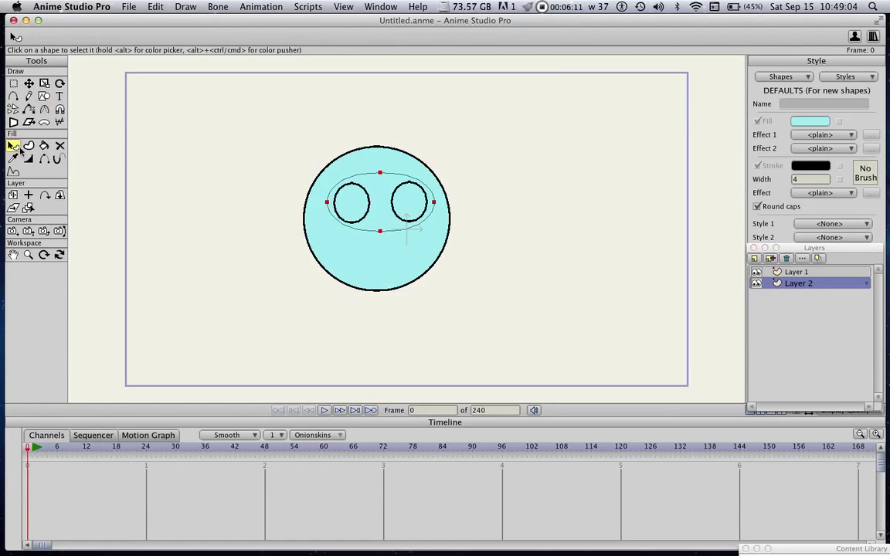
left_click(367, 182)
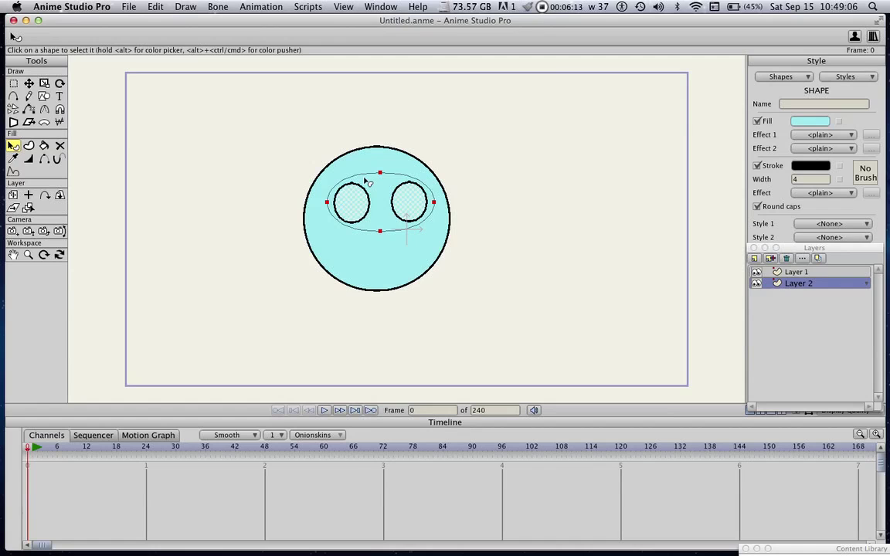
left_click(809, 121)
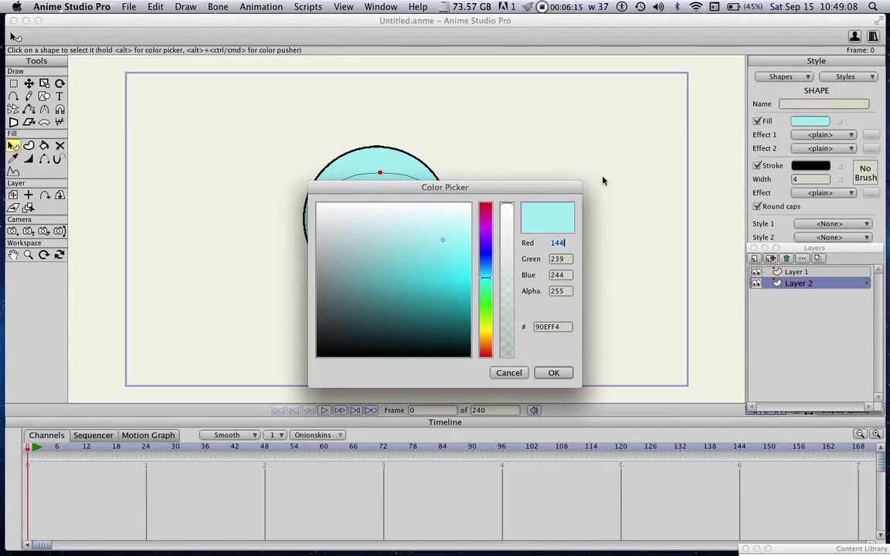
left_click_drag(427, 227, 222, 193)
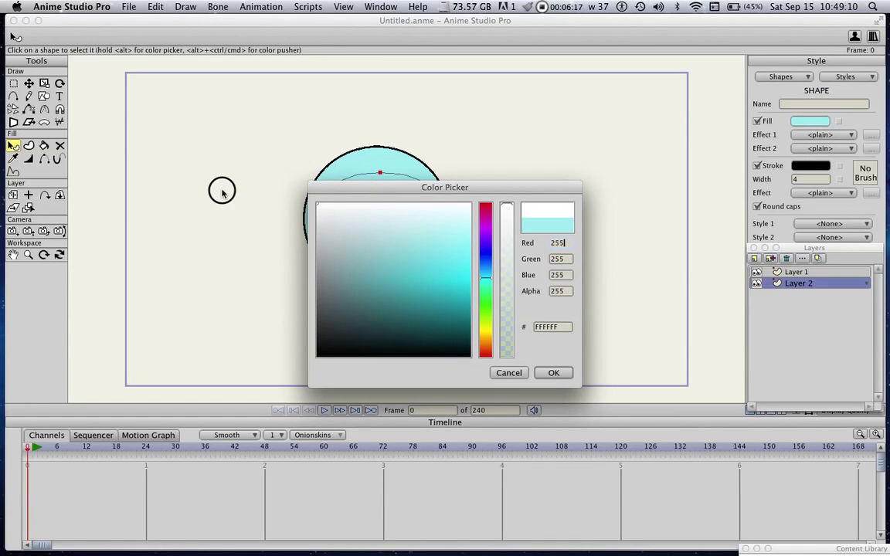
left_click(563, 374)
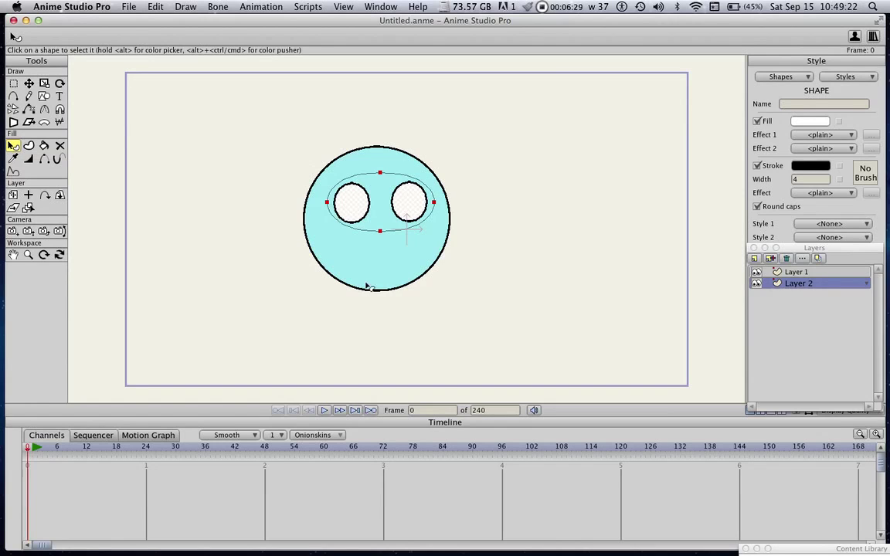
key("super+r")
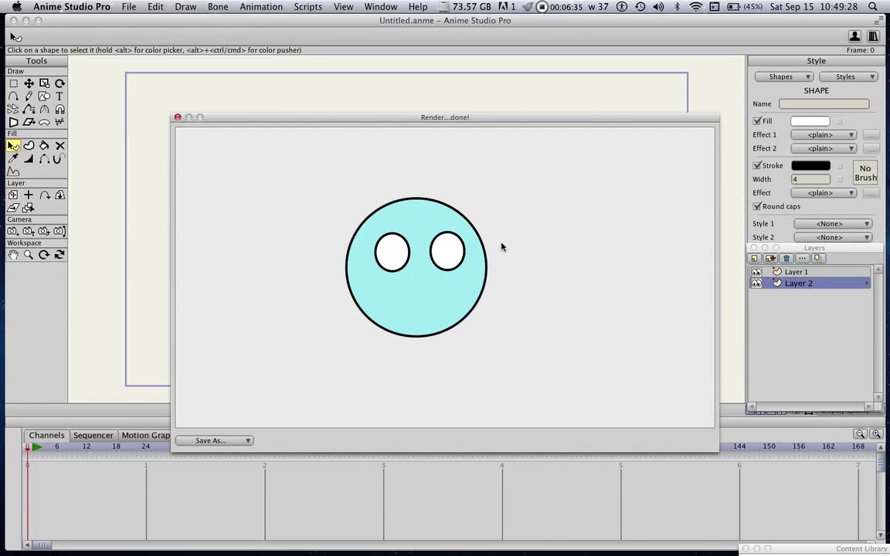
left_click(177, 118)
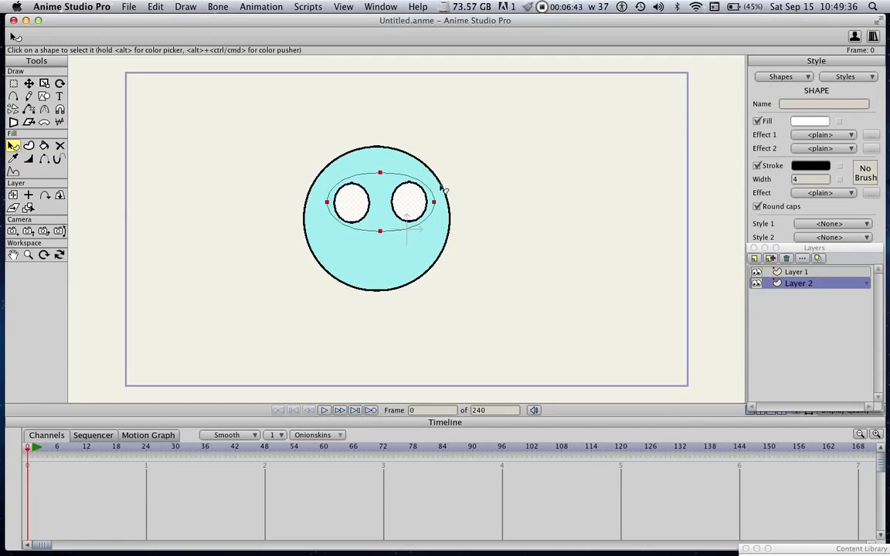
Select Layer 1, show the Actions window and place it beside the face over the canvas.
left_click(841, 272)
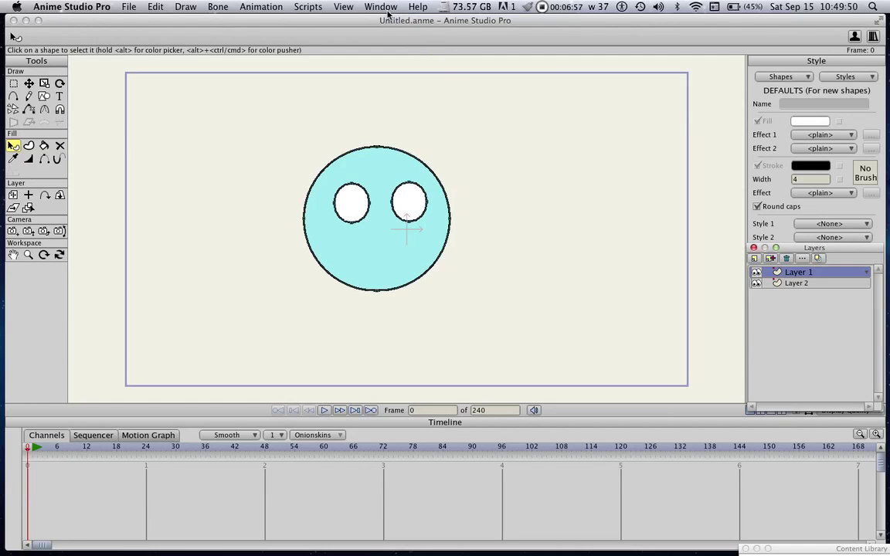
left_click(355, 7)
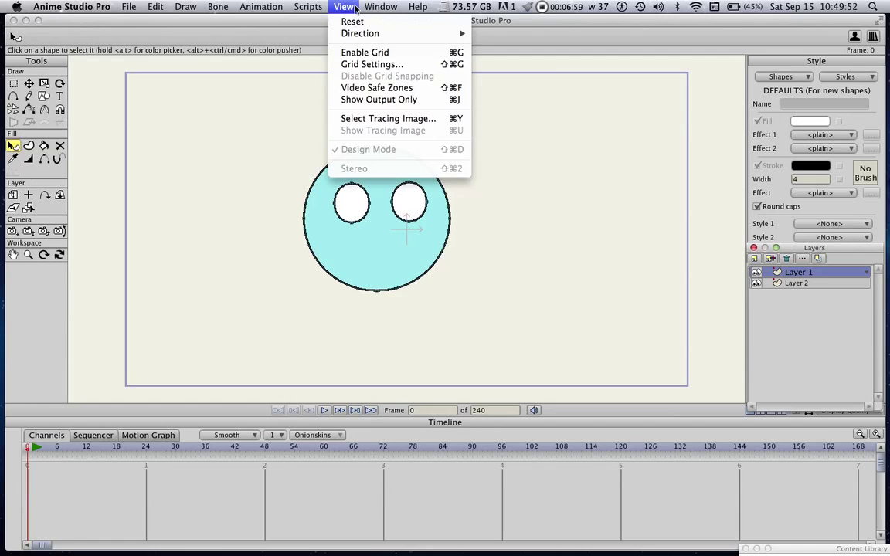
mouse_move(380, 7)
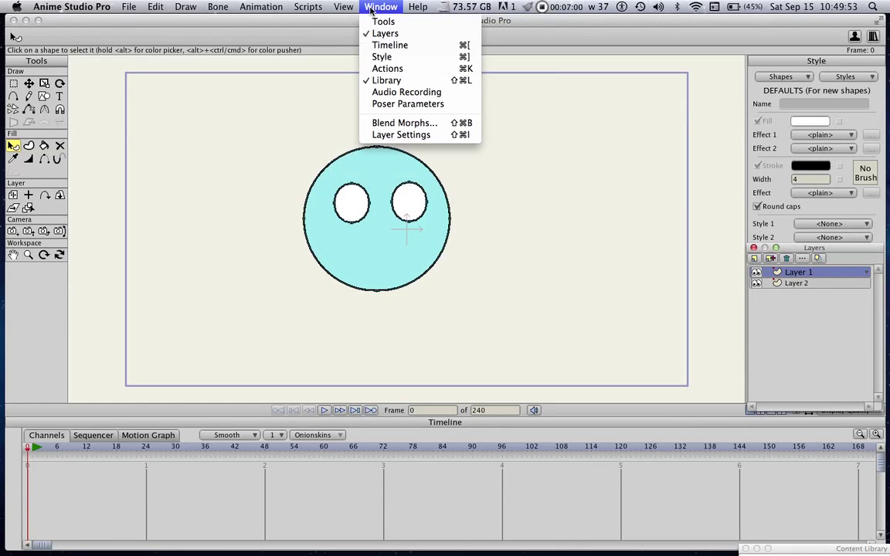
left_click(393, 72)
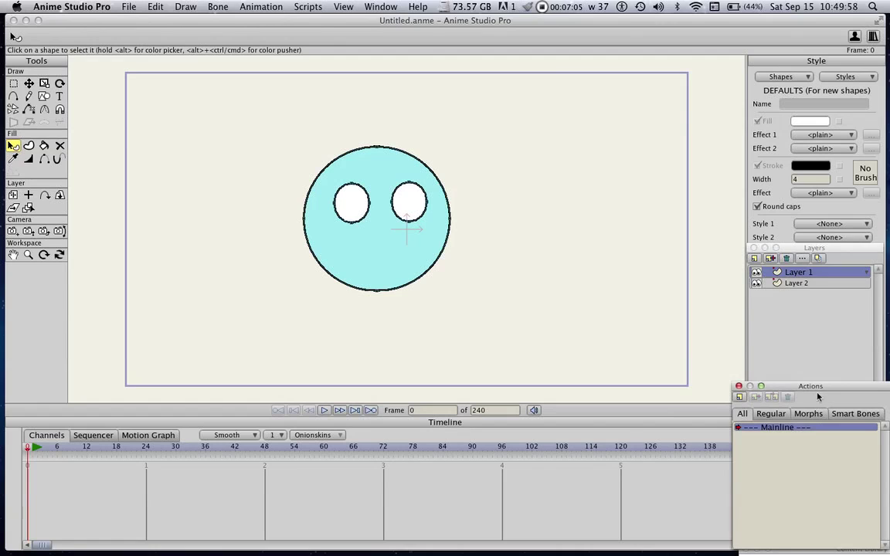
left_click_drag(823, 384, 677, 163)
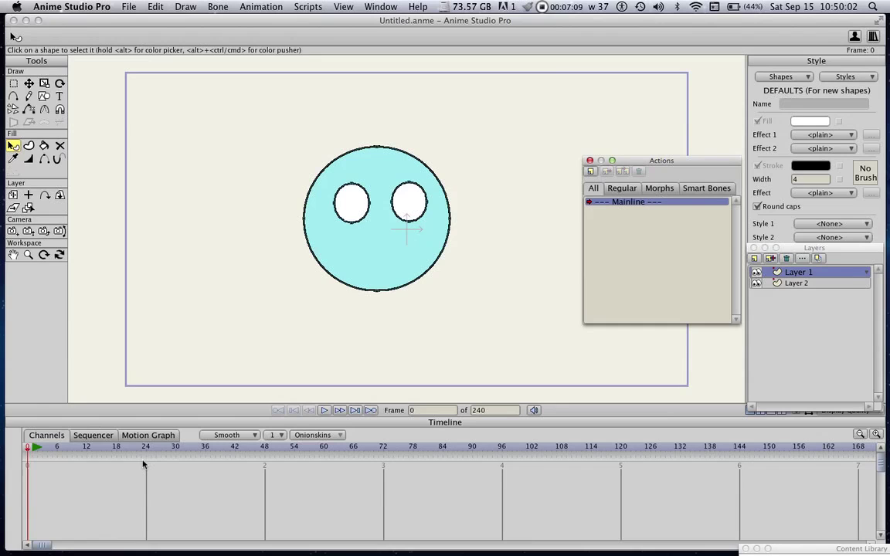
Create a new action named "Open eye" for Layer 1.
left_click(591, 173)
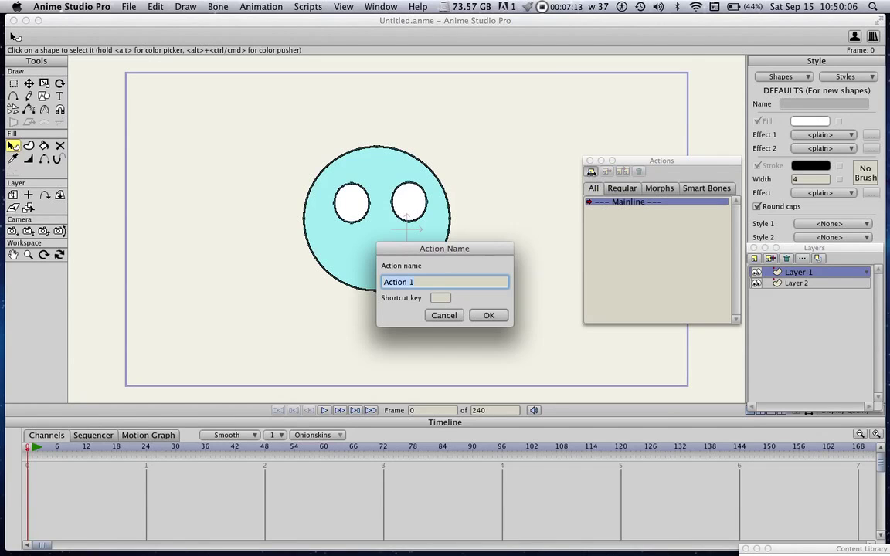
key("BackSpace")
type("Open eye")
left_click(498, 313)
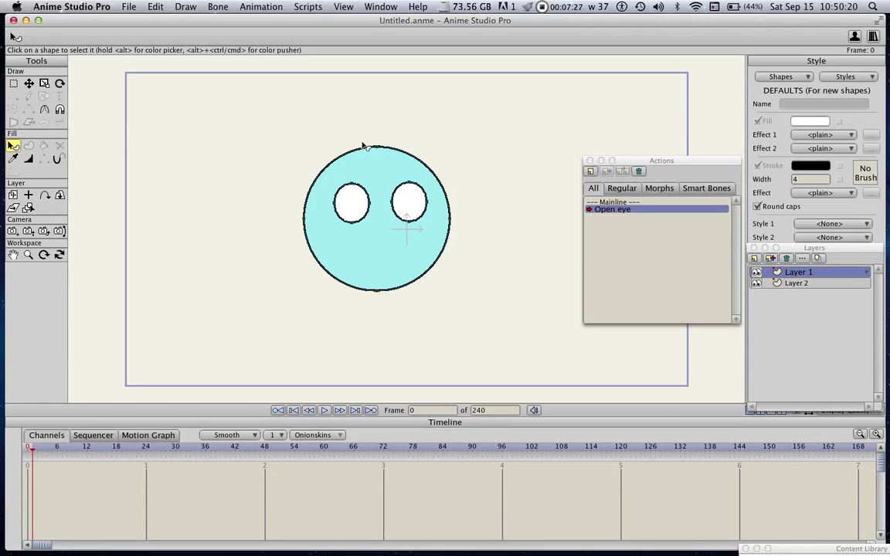
Key the points of both eye ovals at their current open positions in the Open eye action using the move points tool.
left_click(30, 87)
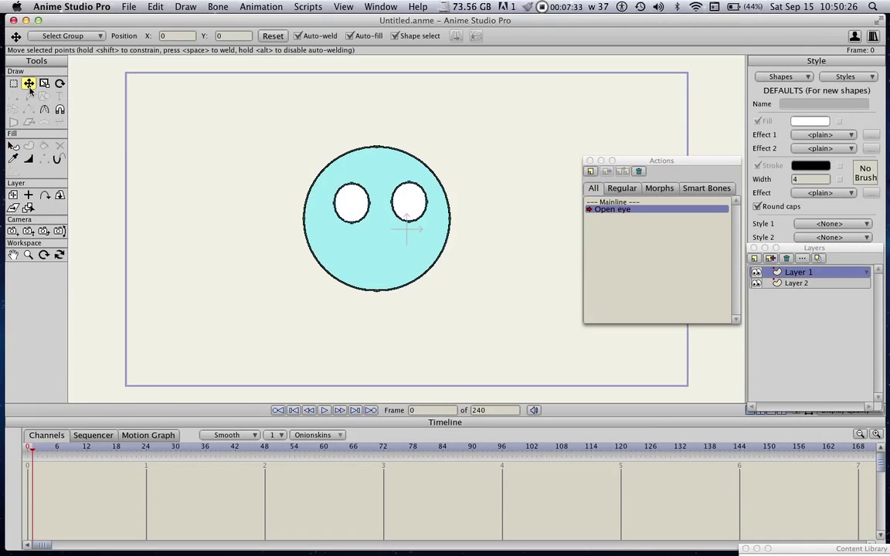
left_click(352, 186)
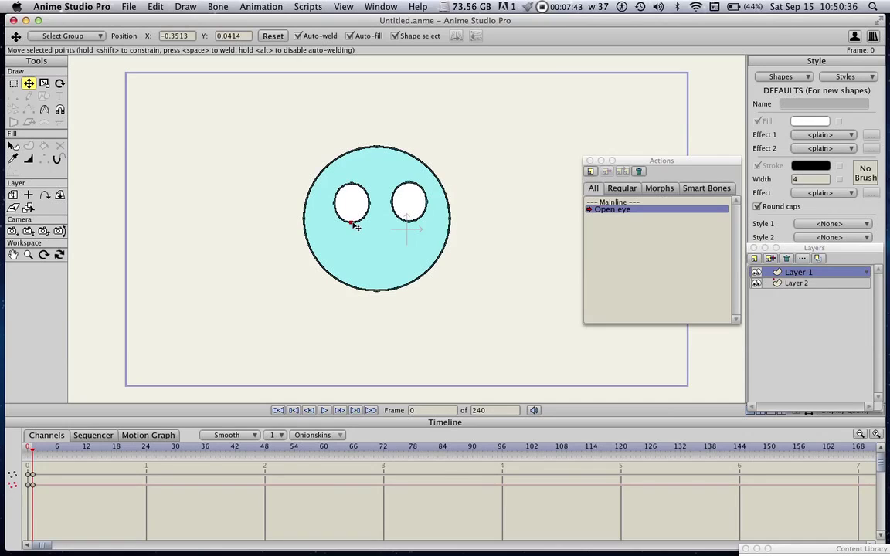
left_click(410, 183)
left_click(408, 221)
left_click(393, 203)
left_click(368, 203)
left_click(335, 203)
Create a new action named "Close eye" for Layer 1.
left_click(590, 170)
key("BackSpace")
type("Clo")
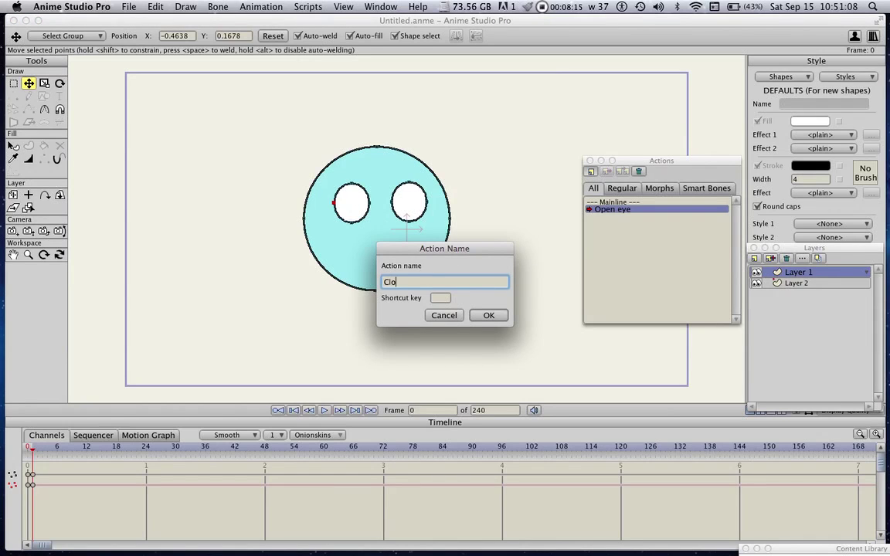
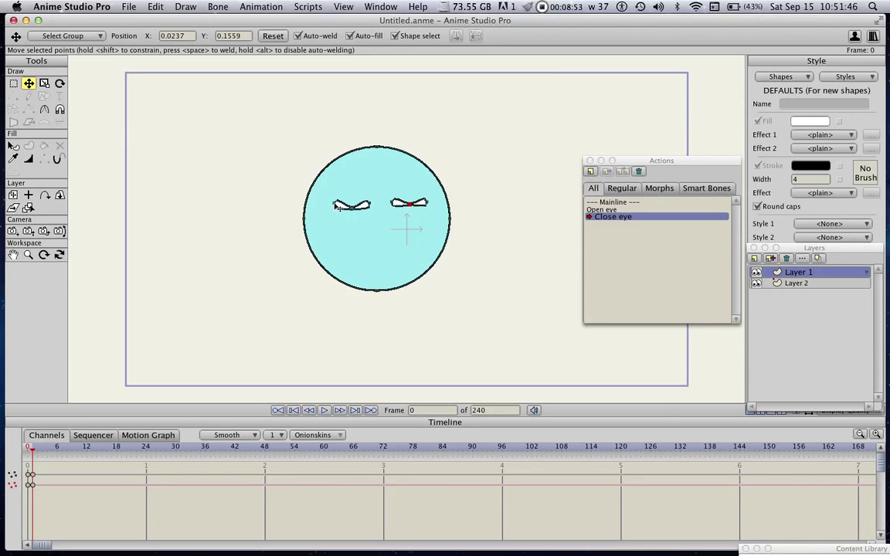
Peak both corner points of the flattened left eye in the Close eye action using the Curvature tool.
left_click(335, 204)
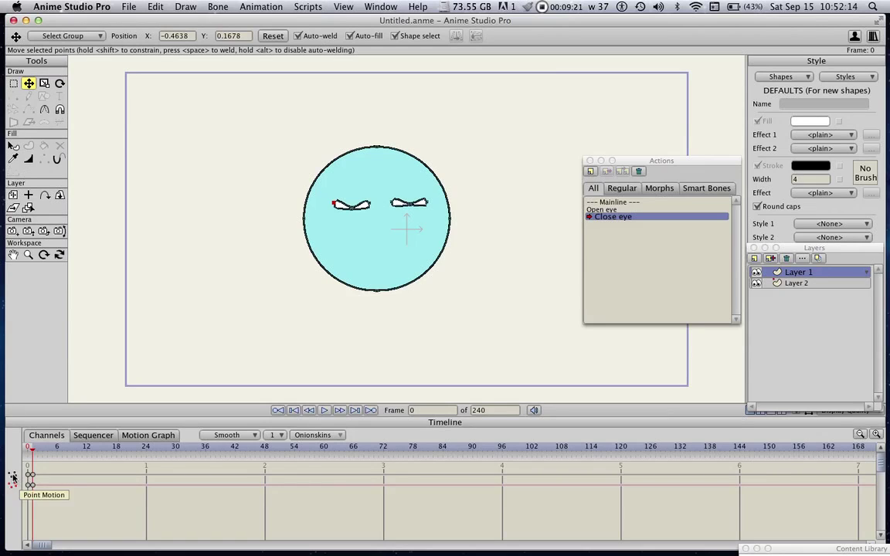
left_click(626, 222)
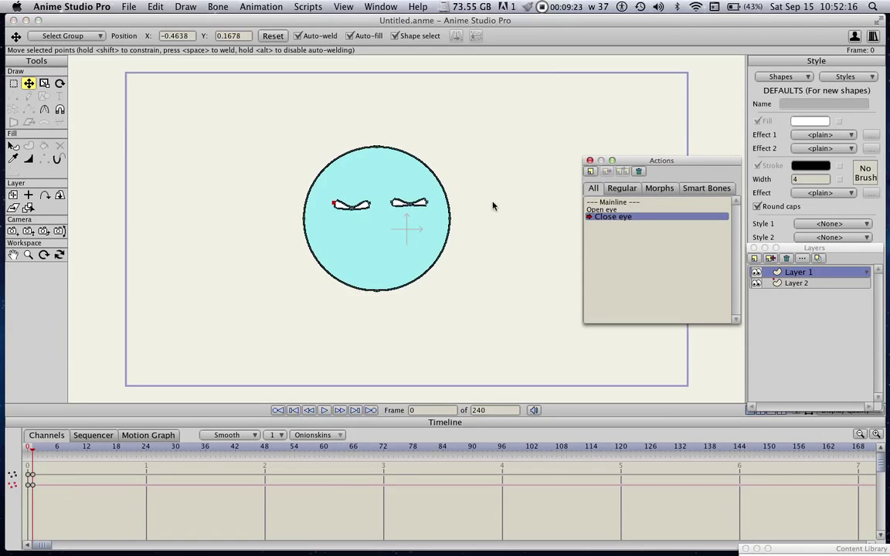
left_click(334, 205)
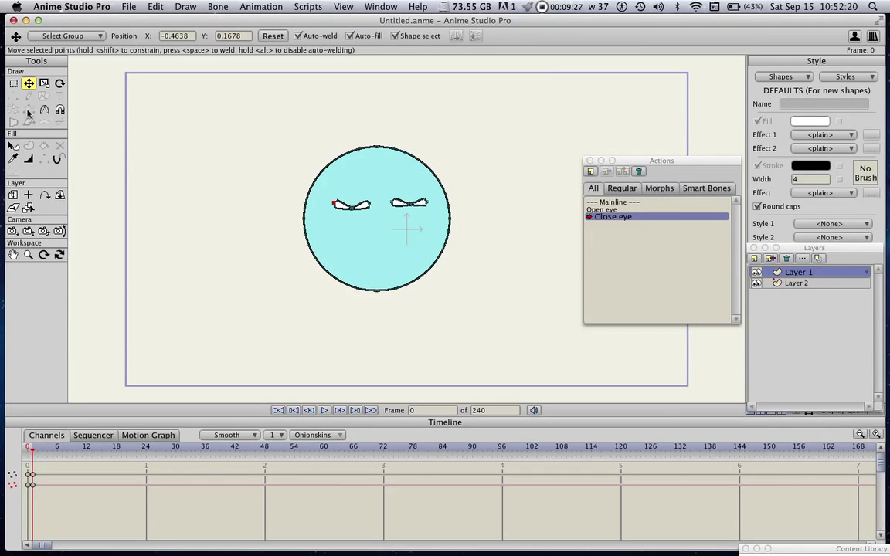
left_click(14, 82)
left_click(29, 82)
left_click(44, 109)
left_click(31, 103)
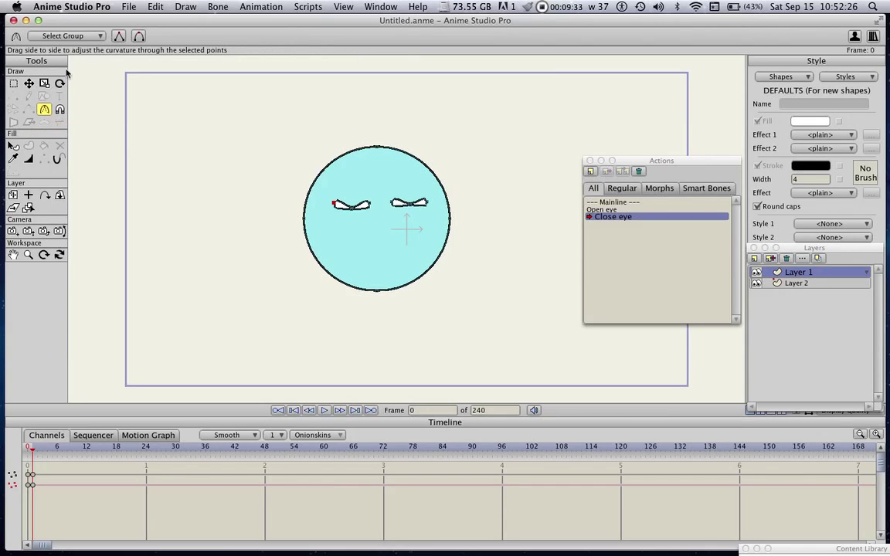
left_click(118, 38)
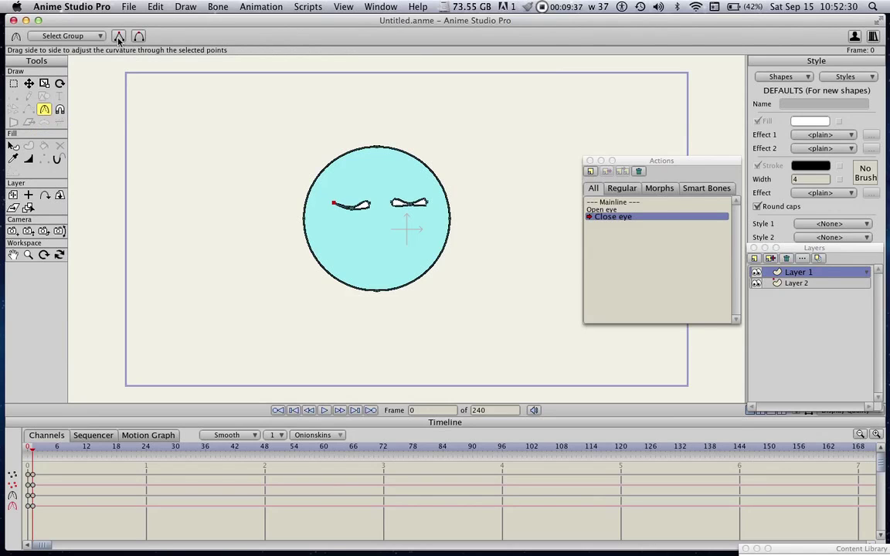
left_click(335, 186)
left_click(116, 36)
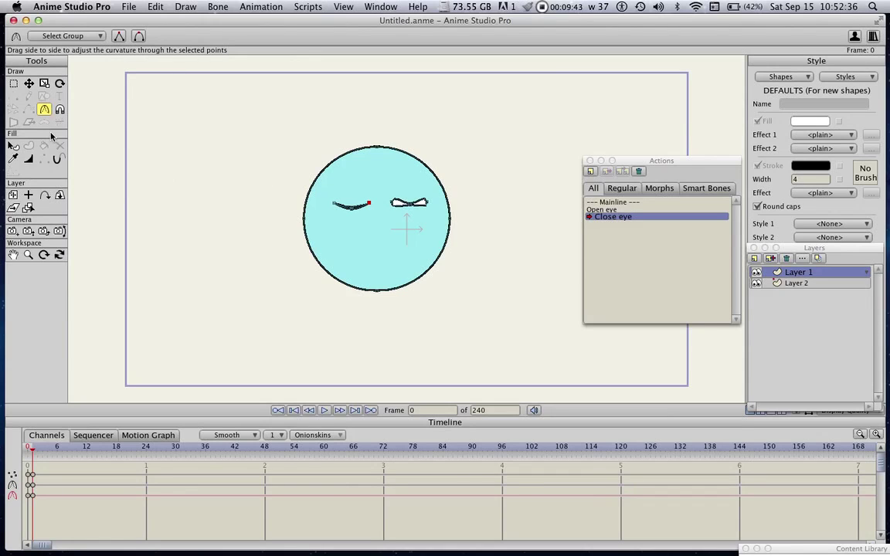
left_click(325, 208)
left_click_drag(325, 209, 298, 211)
Peak both corner points of the flattened right eye in the Close eye action.
left_click(390, 203)
left_click(118, 36)
left_click(424, 203)
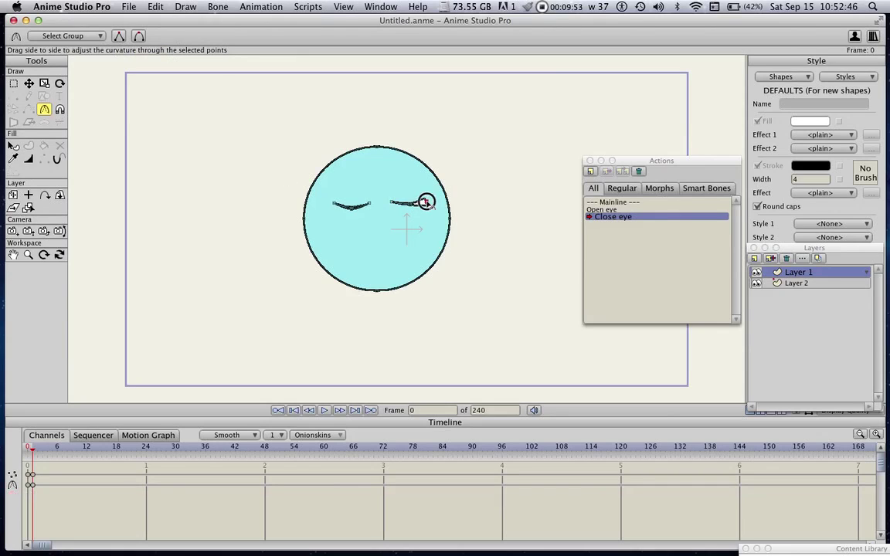
left_click(120, 37)
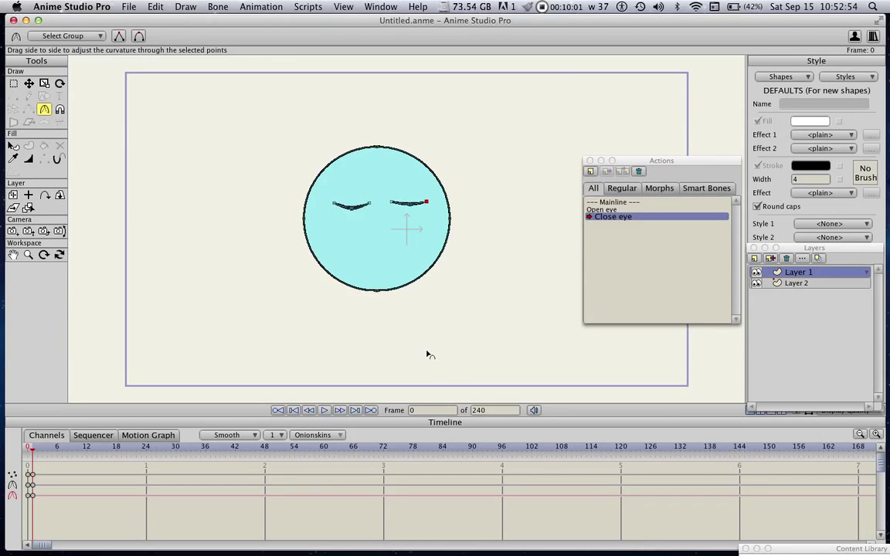
Key a blink on the Mainline by inserting the Close eye action at frame 14 and the Open eye action at frame 19.
left_click(652, 201)
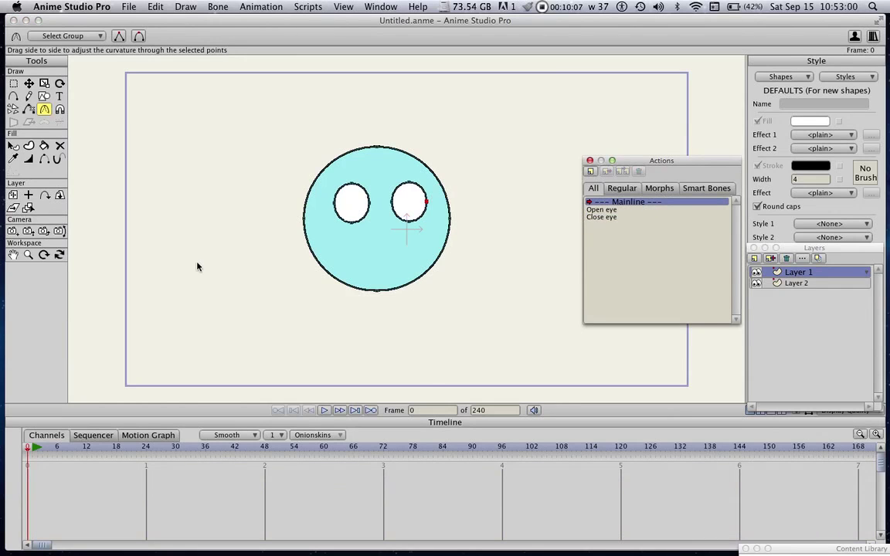
left_click(95, 451)
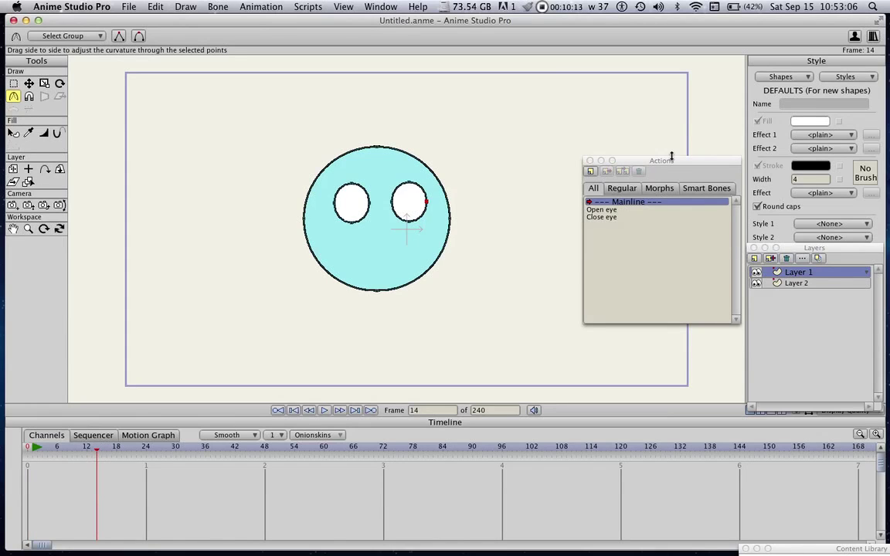
left_click(616, 217)
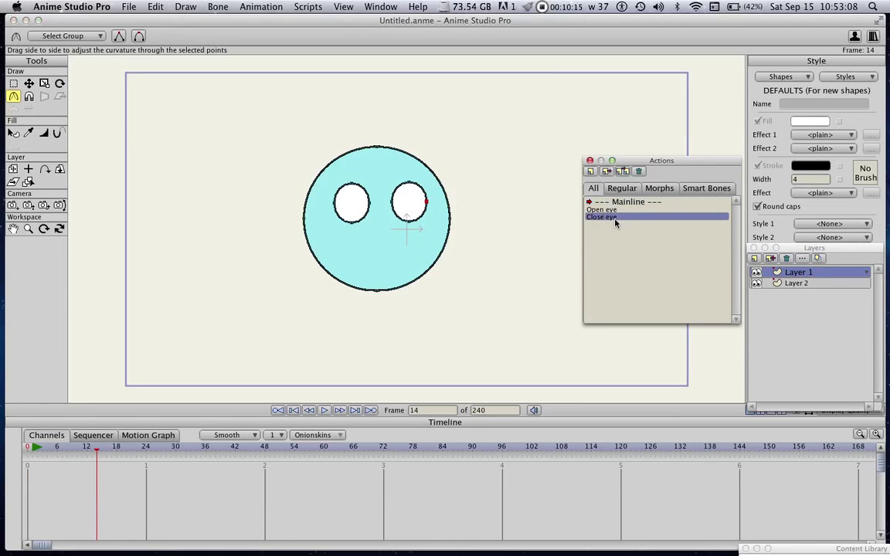
left_click(607, 172)
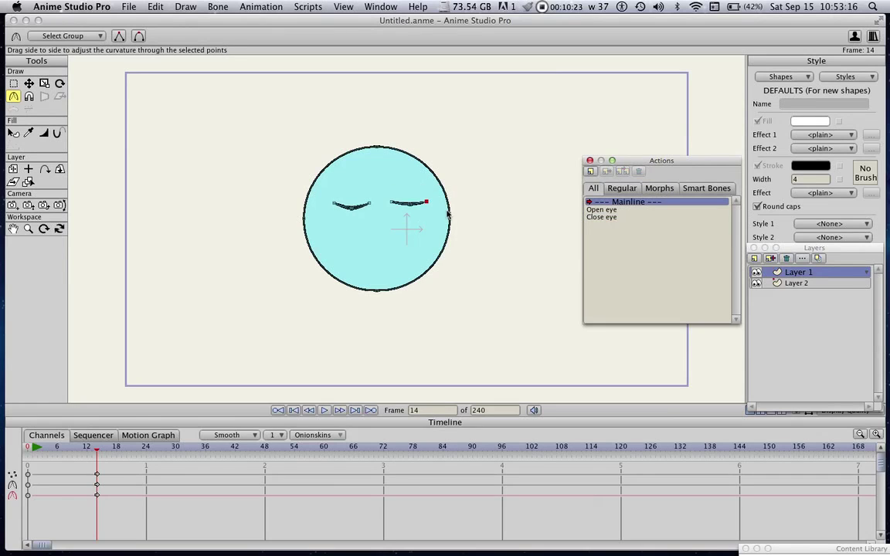
left_click(121, 448)
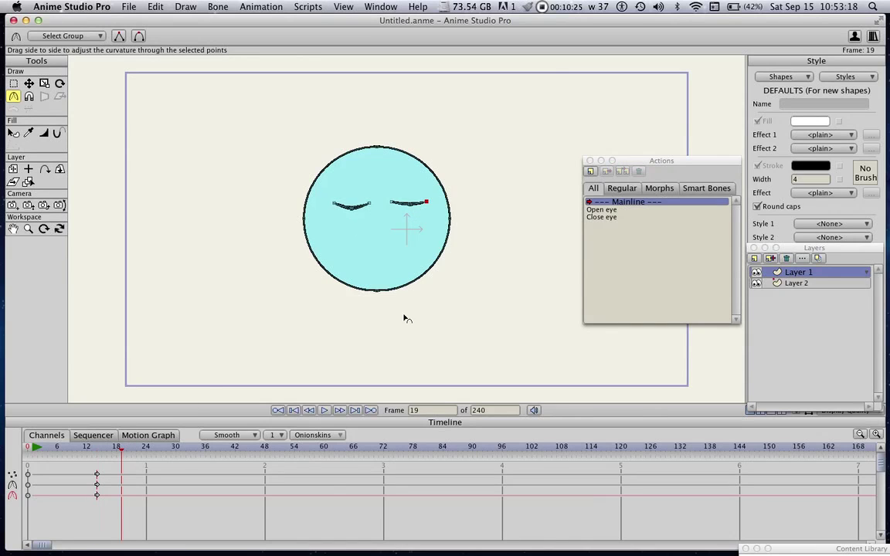
left_click(610, 210)
left_click(607, 172)
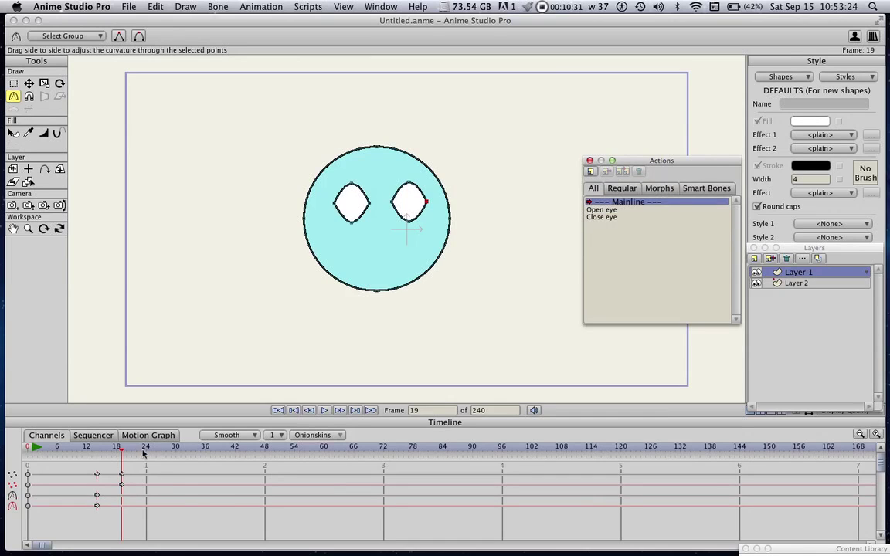
Key a second blink by inserting Open eye at frame 34, Close eye at frame 37 and Open eye at frame 40.
left_click(196, 452)
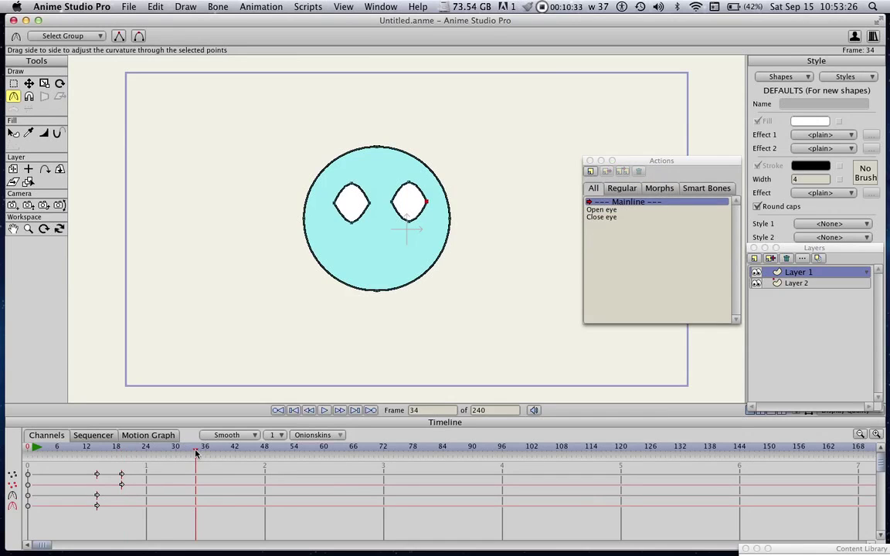
left_click(613, 212)
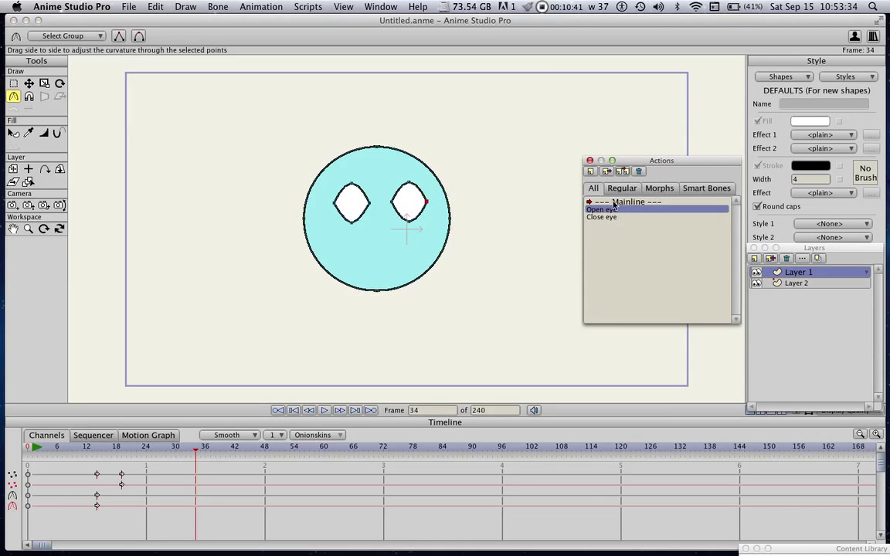
left_click(607, 170)
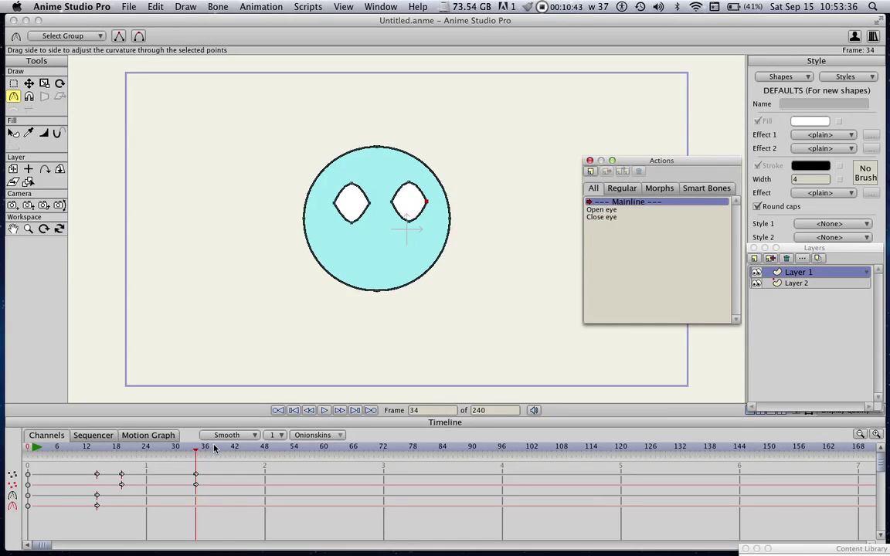
left_click(210, 447)
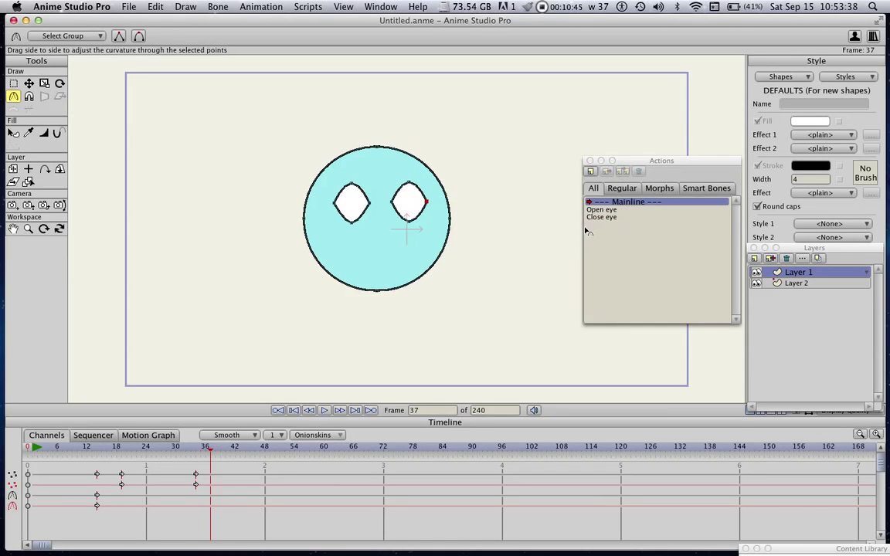
left_click(607, 217)
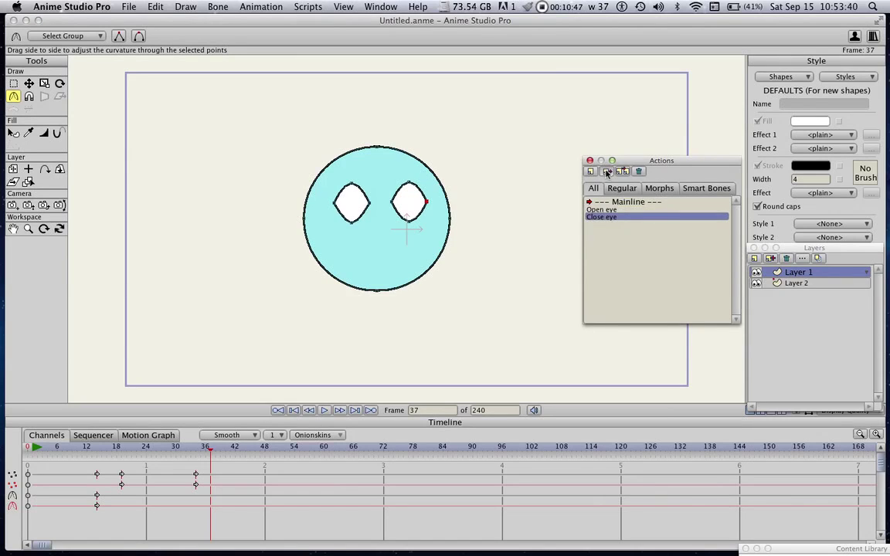
left_click(606, 170)
left_click(224, 447)
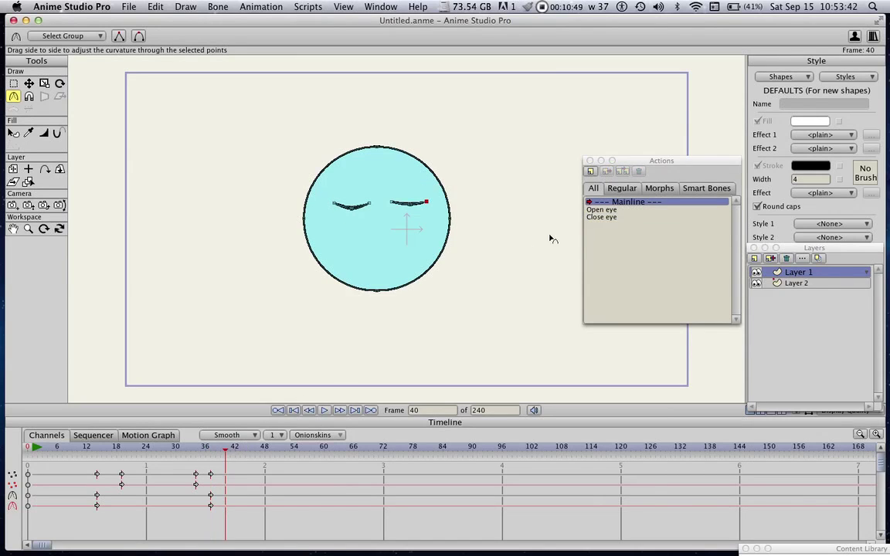
left_click(595, 210)
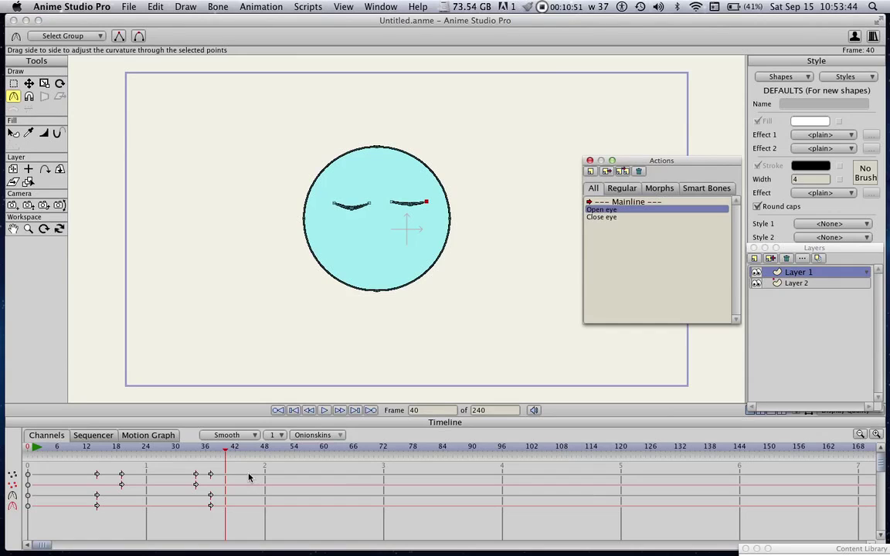
left_click(607, 170)
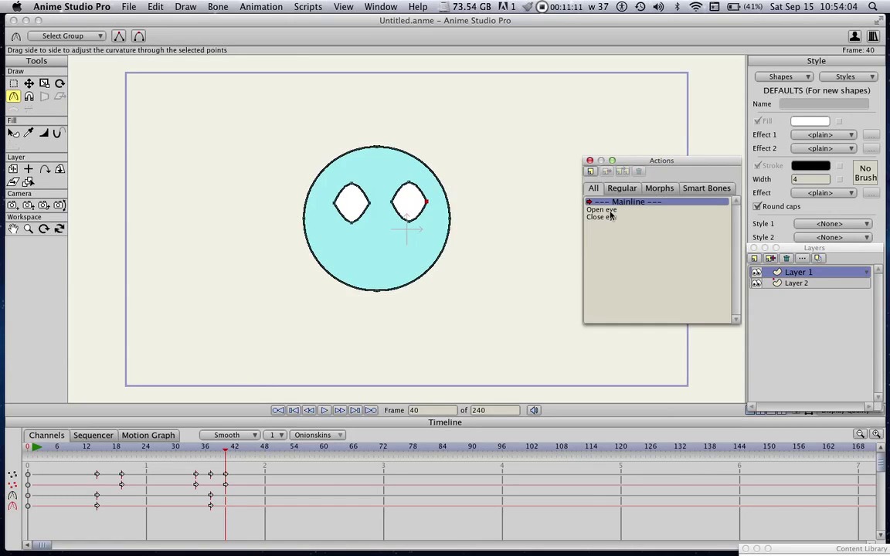
Set the animation length to 48 frames and play the blinks from frame 1.
left_click(430, 410)
key("BackSpace")
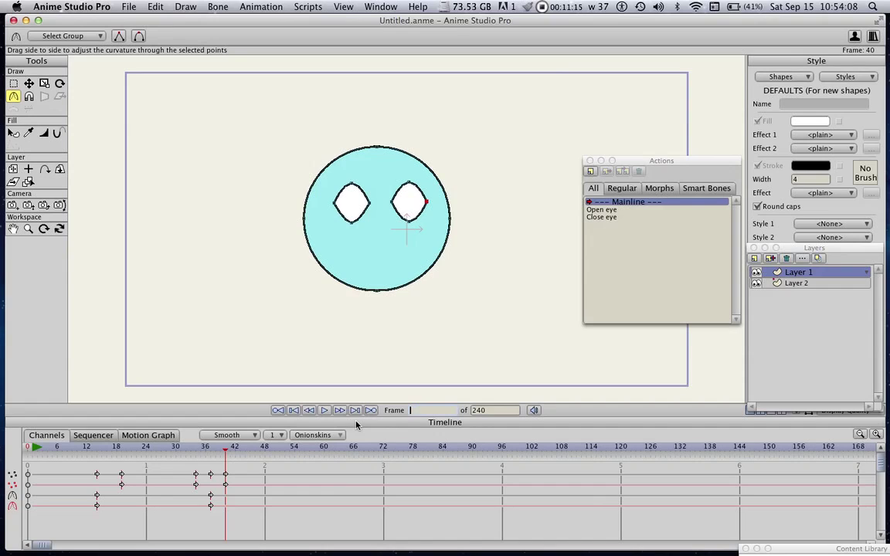
type("1")
key("Tab")
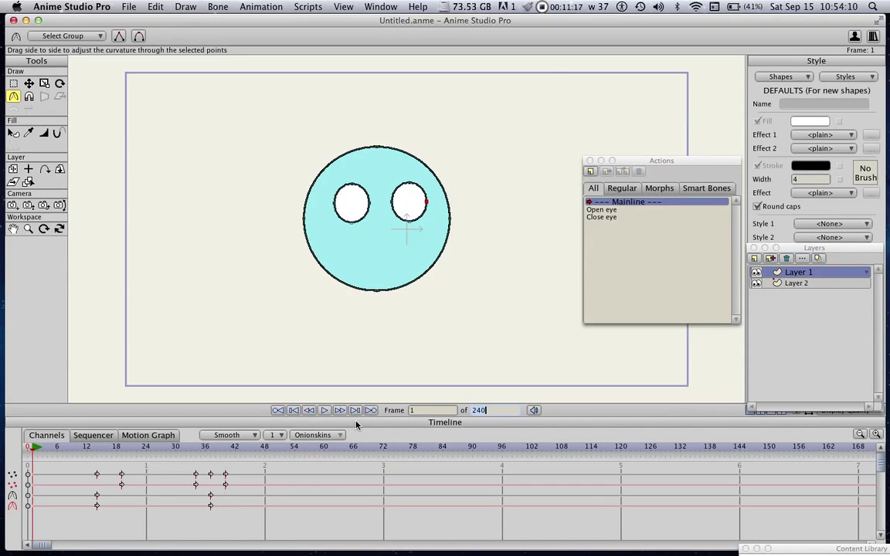
key("BackSpace")
key("Return")
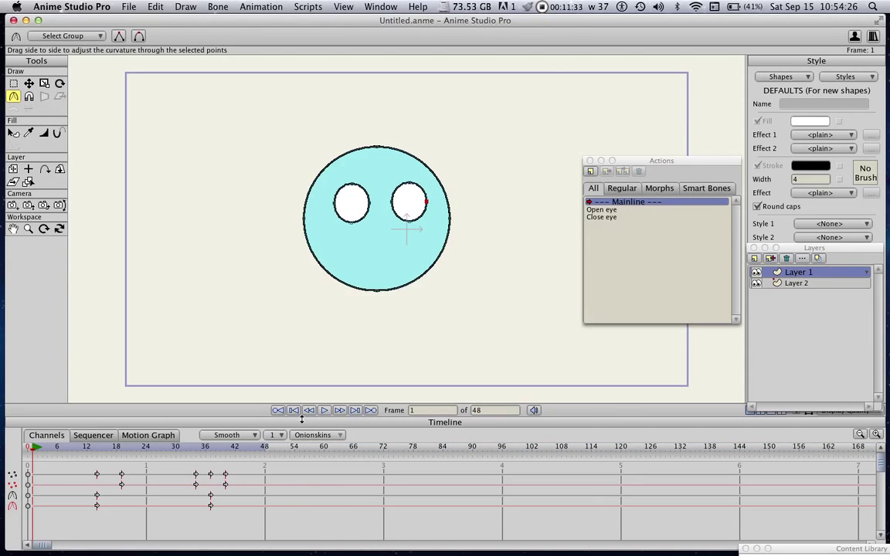
left_click(325, 410)
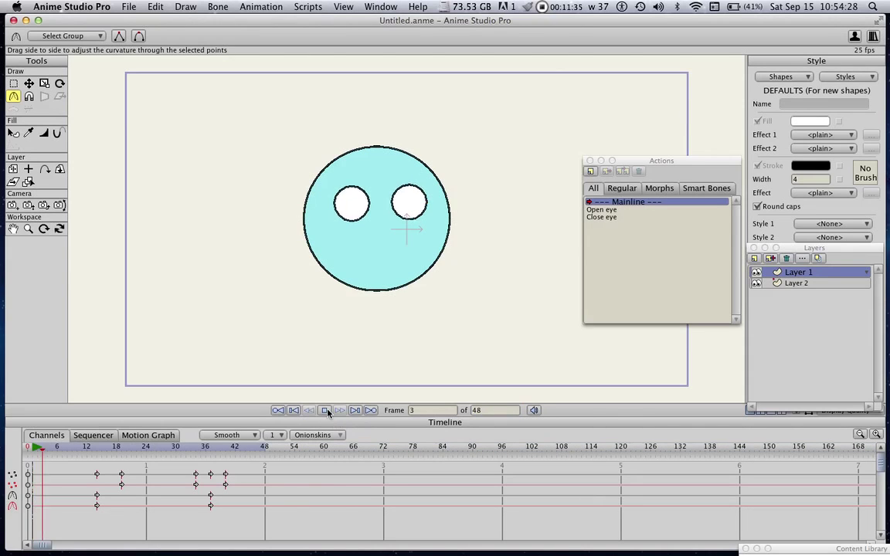